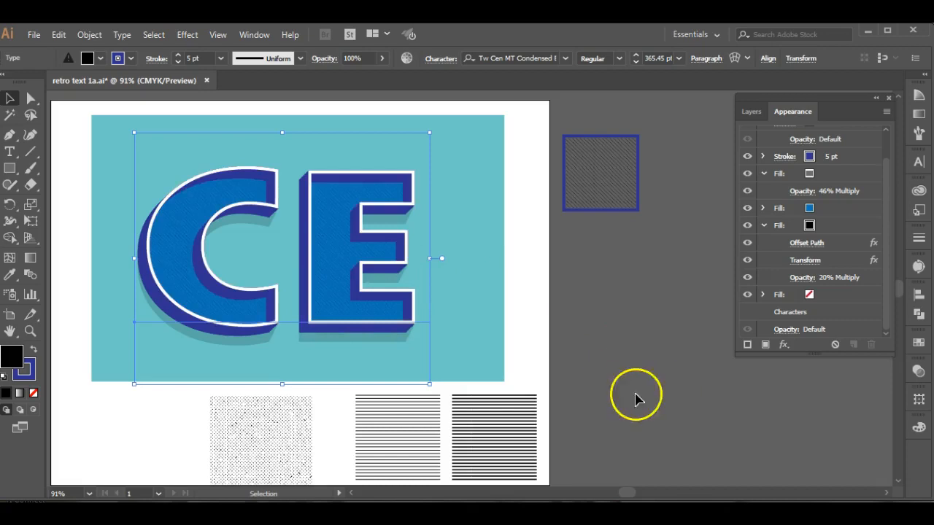
Try inserting a lowercase "h" between the C and the E of the styled text, and undo the insertion.
{"action": "left_click", "coordinate": [10, 152]}
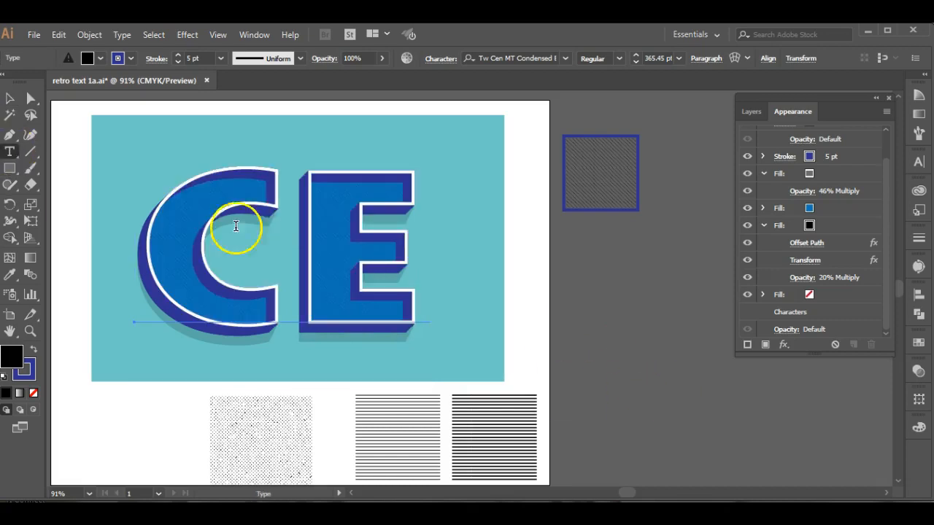
{"action": "left_click", "coordinate": [298, 247]}
{"action": "type", "text": "h"}
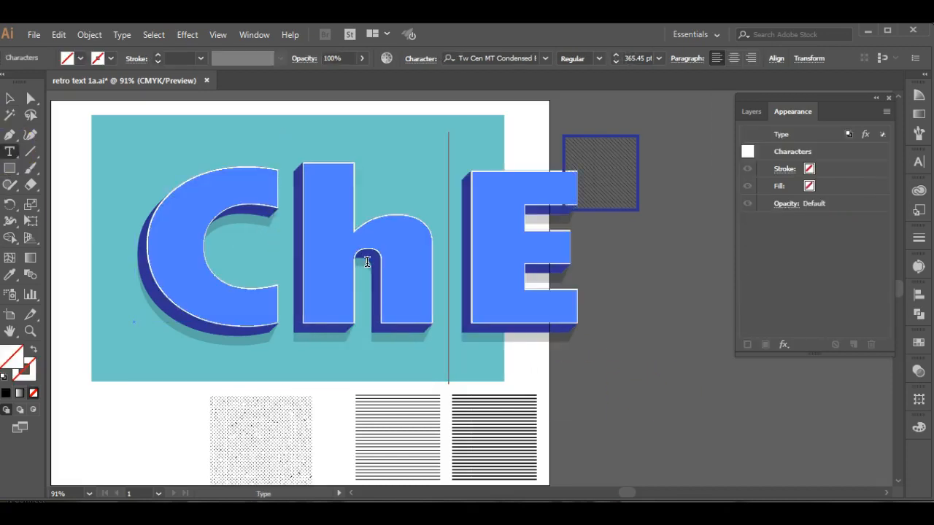
{"action": "left_click", "coordinate": [10, 100]}
{"action": "left_click", "coordinate": [425, 290]}
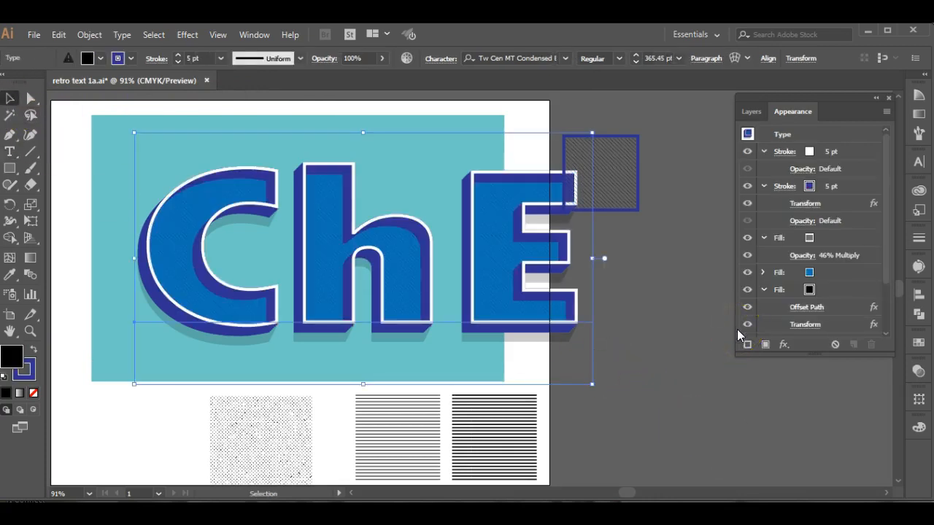
{"action": "key", "text": "ctrl+z"}
{"action": "key", "text": "ctrl+z"}
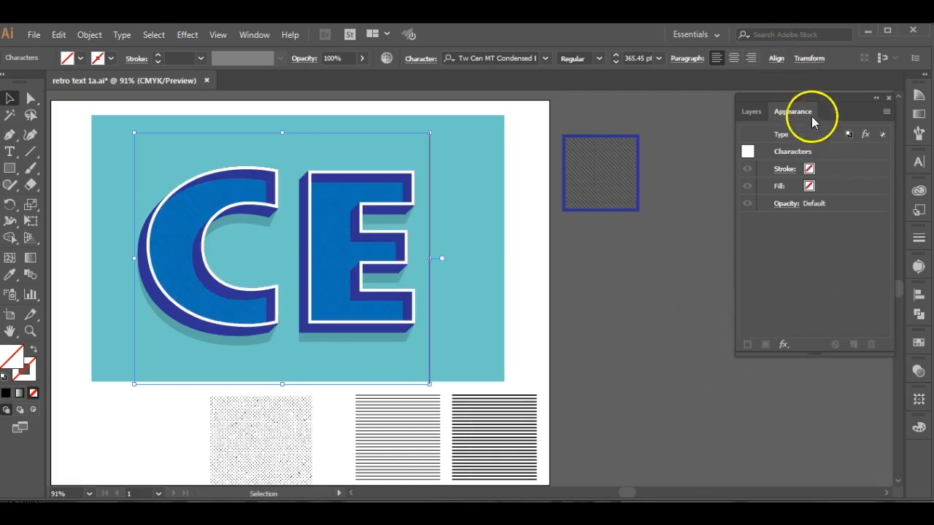
Examine the CE text's stack of strokes, fills and effects, and the document's layers.
{"action": "left_click", "coordinate": [396, 208]}
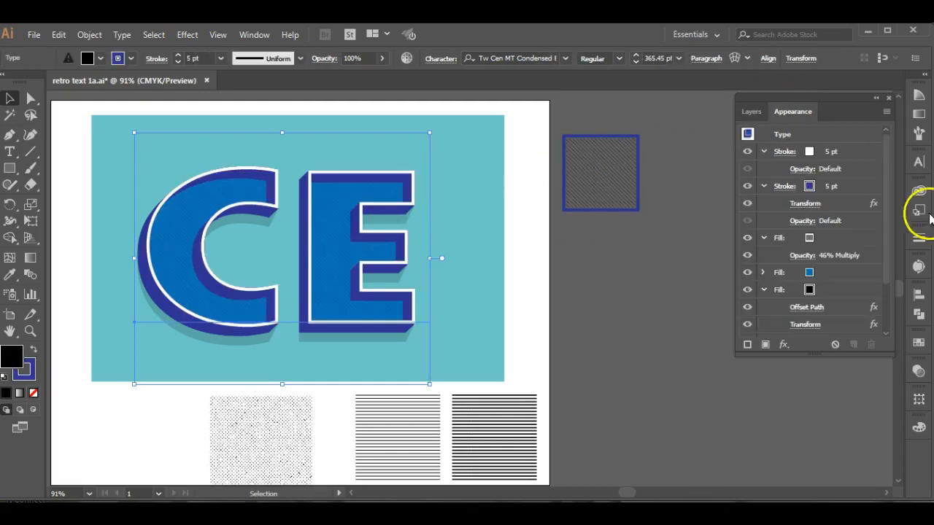
{"action": "left_click_drag", "start_coordinate": [882, 162], "coordinate": [884, 136]}
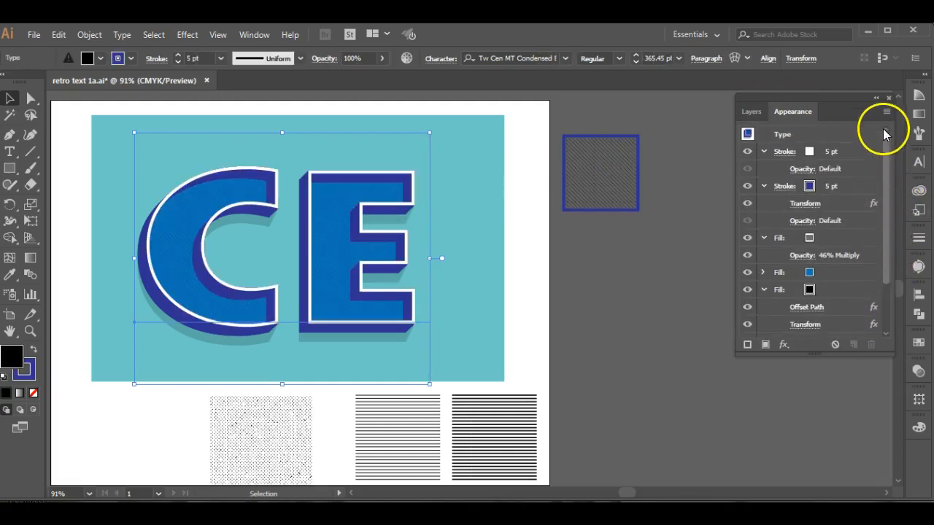
{"action": "left_click", "coordinate": [747, 113]}
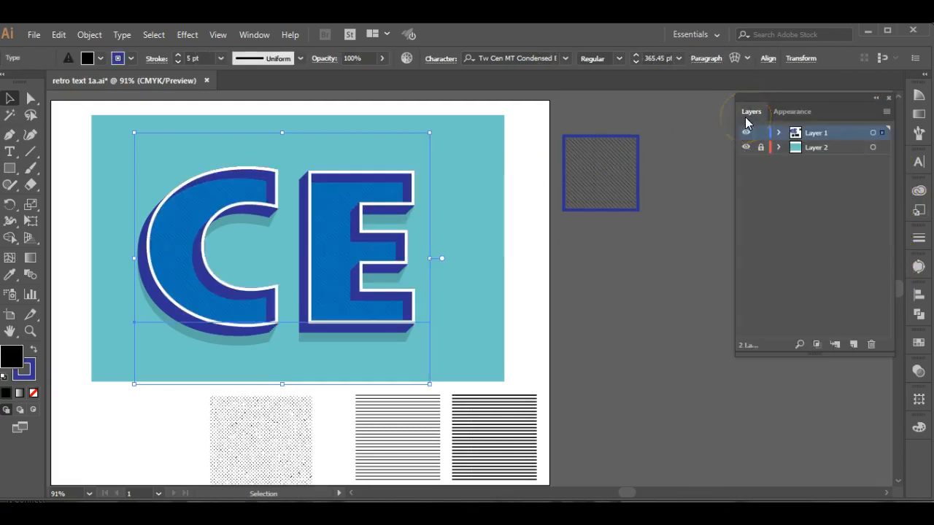
{"action": "left_click", "coordinate": [786, 110]}
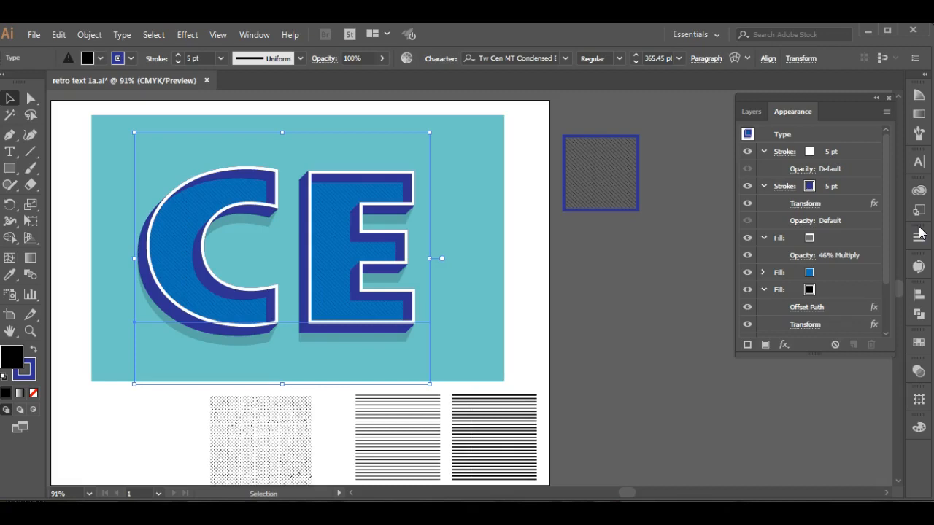
Draw a test rectangle beside the E and try the blue retro text graphic style and Pompadour_GS on it.
{"action": "left_click", "coordinate": [9, 168]}
{"action": "left_click_drag", "start_coordinate": [549, 261], "coordinate": [452, 348]}
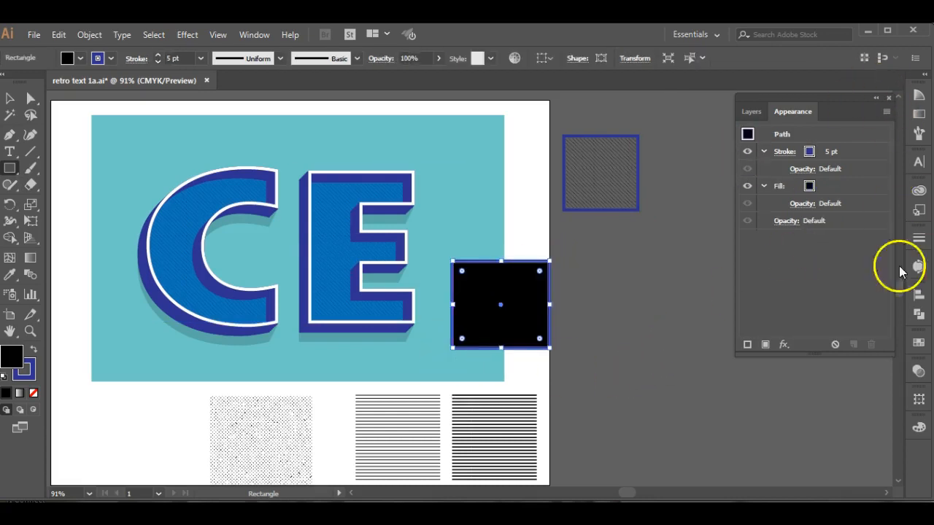
{"action": "left_click", "coordinate": [255, 33]}
{"action": "left_click", "coordinate": [326, 135]}
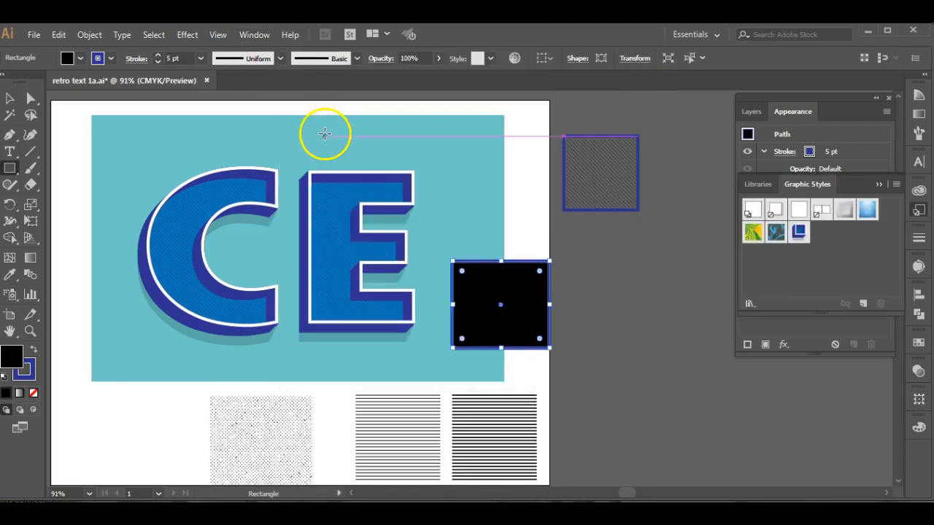
{"action": "left_click", "coordinate": [801, 232]}
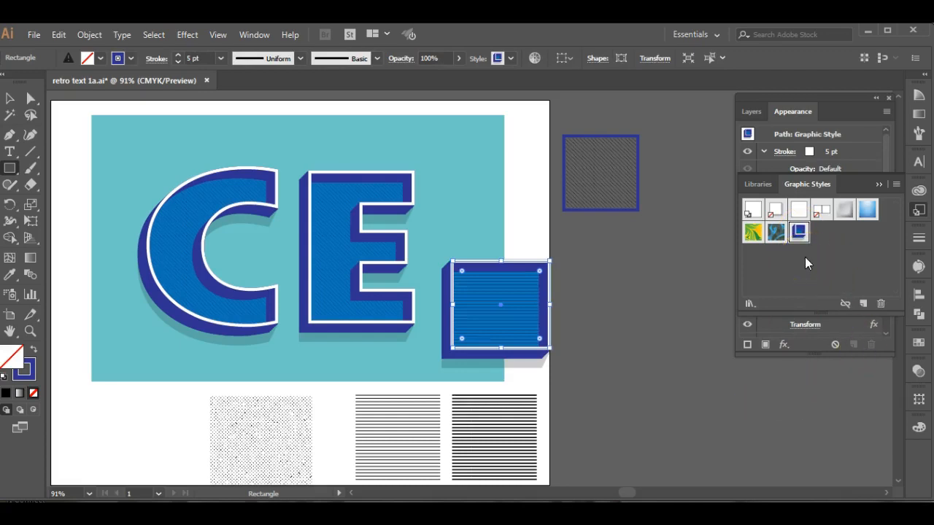
{"action": "left_click", "coordinate": [775, 232]}
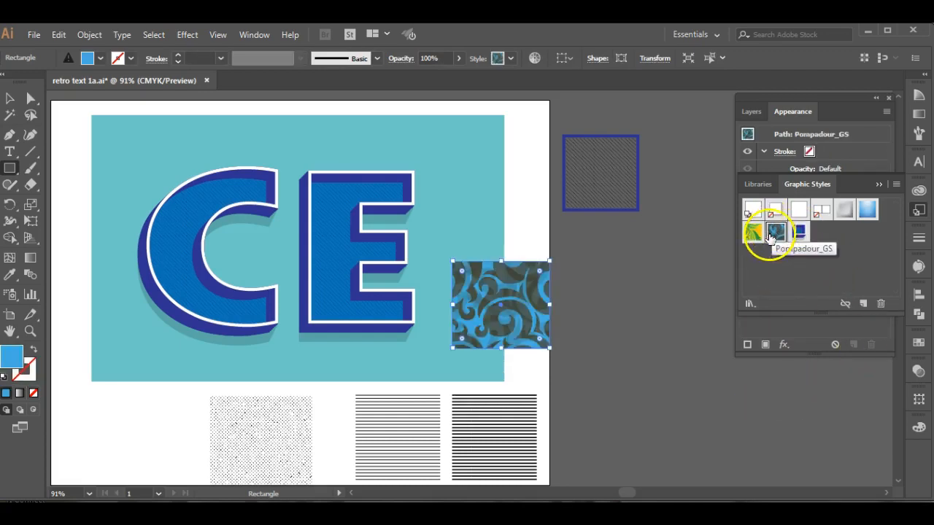
{"action": "left_click", "coordinate": [800, 232]}
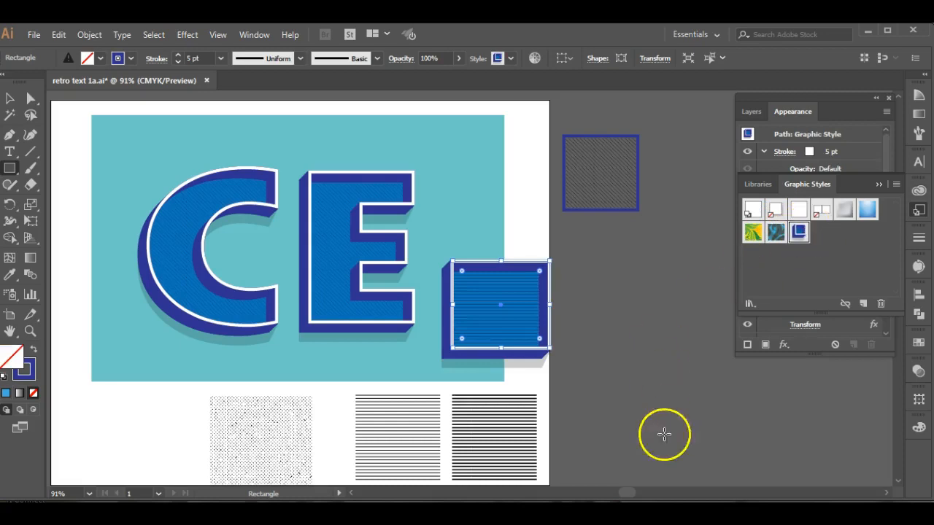
Delete the test rectangle and put the graphic styles away.
{"action": "left_click", "coordinate": [10, 98]}
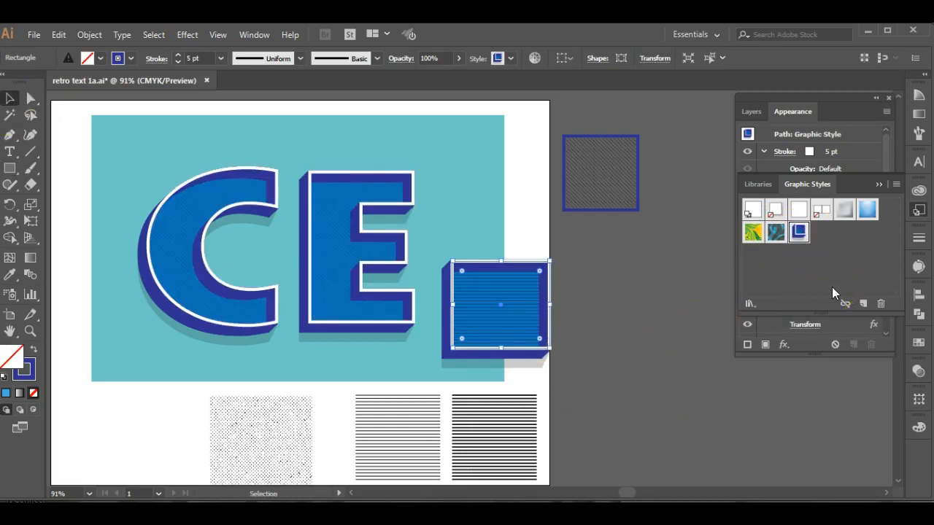
{"action": "key", "text": "Delete"}
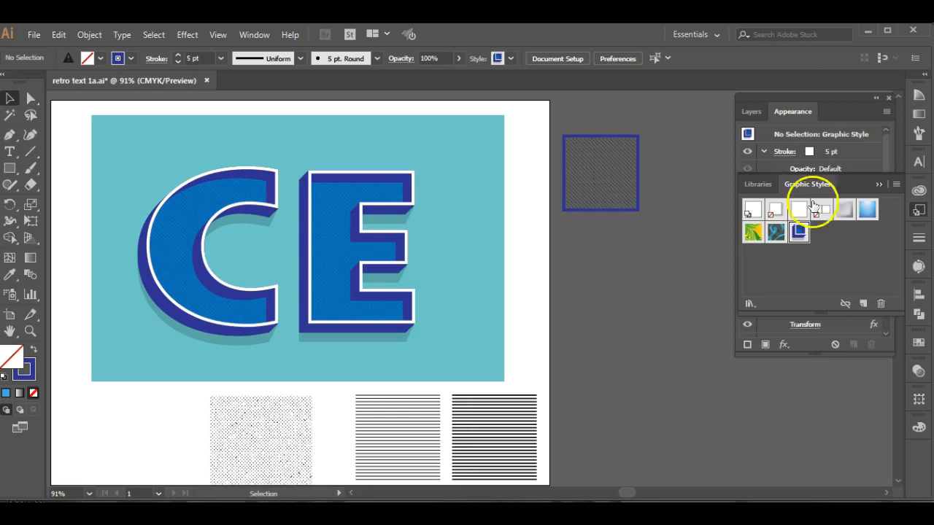
{"action": "left_click", "coordinate": [879, 184]}
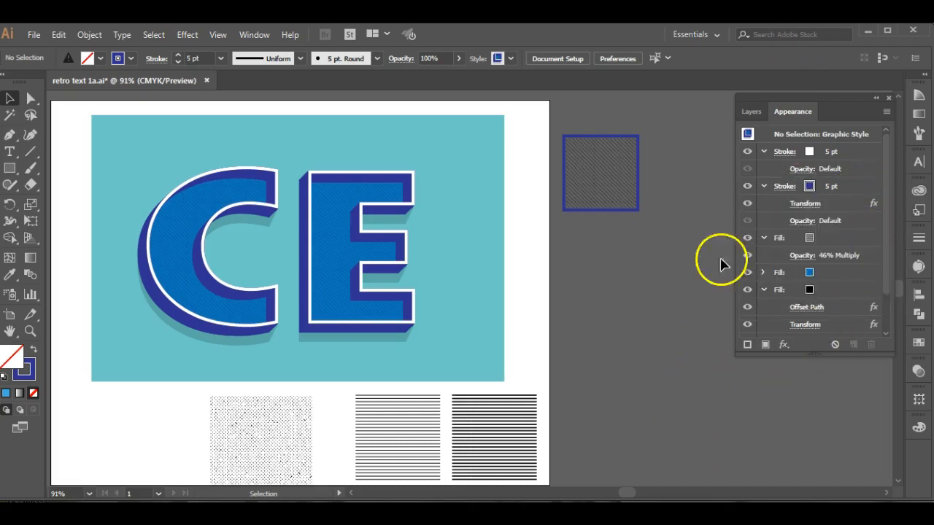
Create a new landscape Letter document, 11 x 8.5 inches, with one artboard in CMYK Color.
{"action": "key", "text": "a"}
{"action": "key", "text": "ctrl+n"}
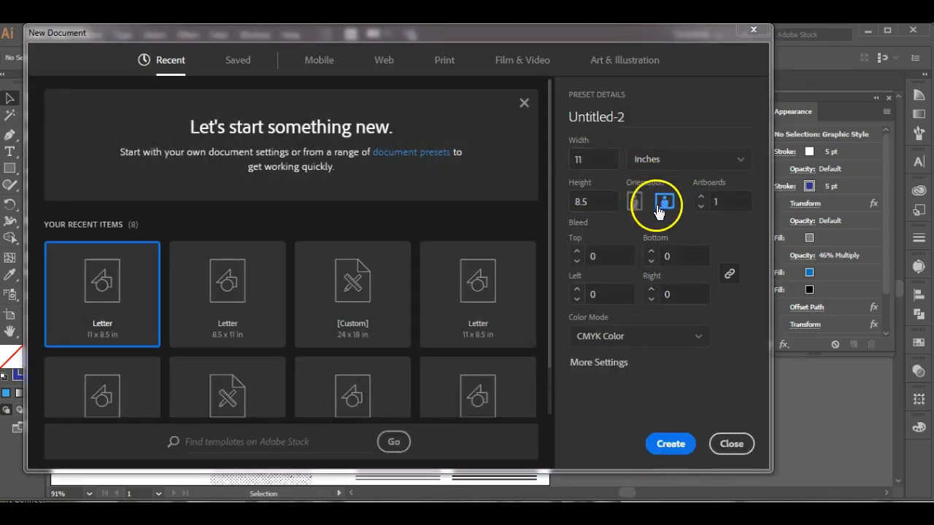
{"action": "left_click", "coordinate": [673, 443]}
{"action": "left_click", "coordinate": [670, 445]}
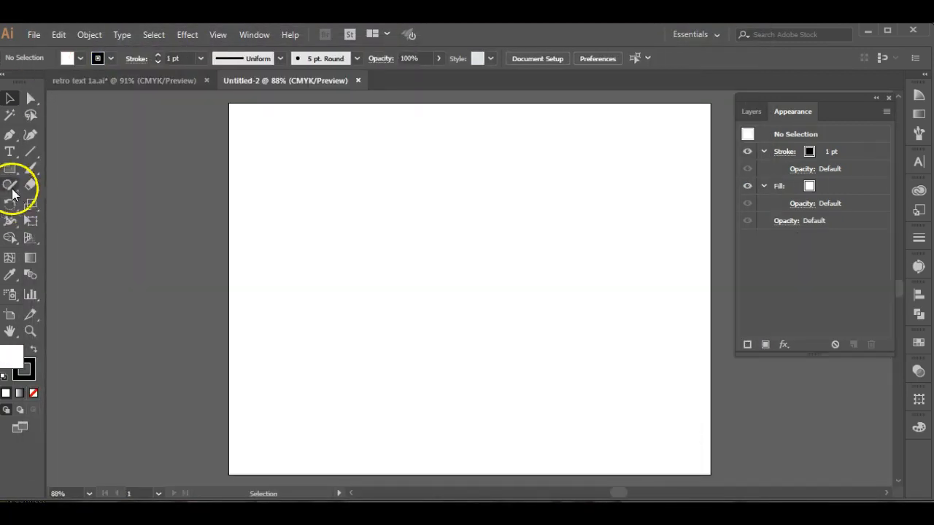
Draw a large rectangle across most of the artboard, leaving a strip free at the bottom, and remove its stroke.
{"action": "left_click", "coordinate": [9, 167]}
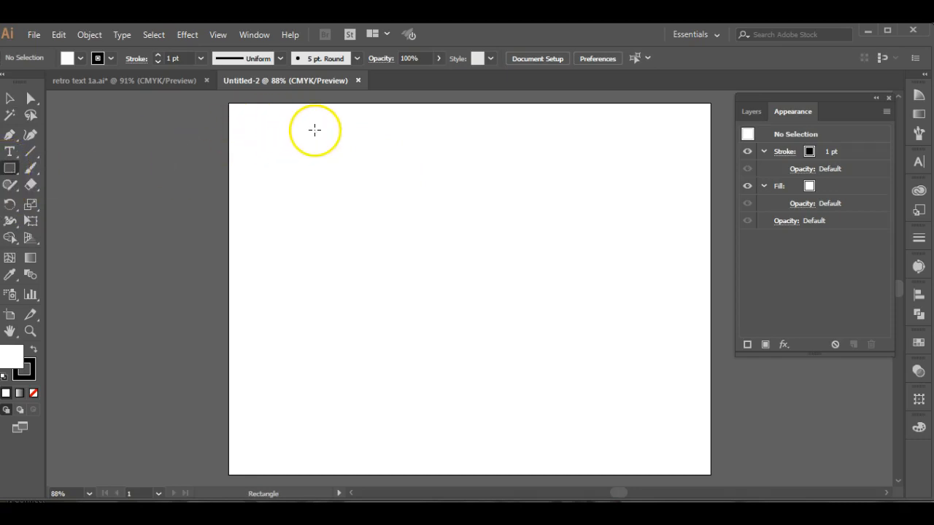
{"action": "left_click_drag", "start_coordinate": [261, 124], "coordinate": [682, 387]}
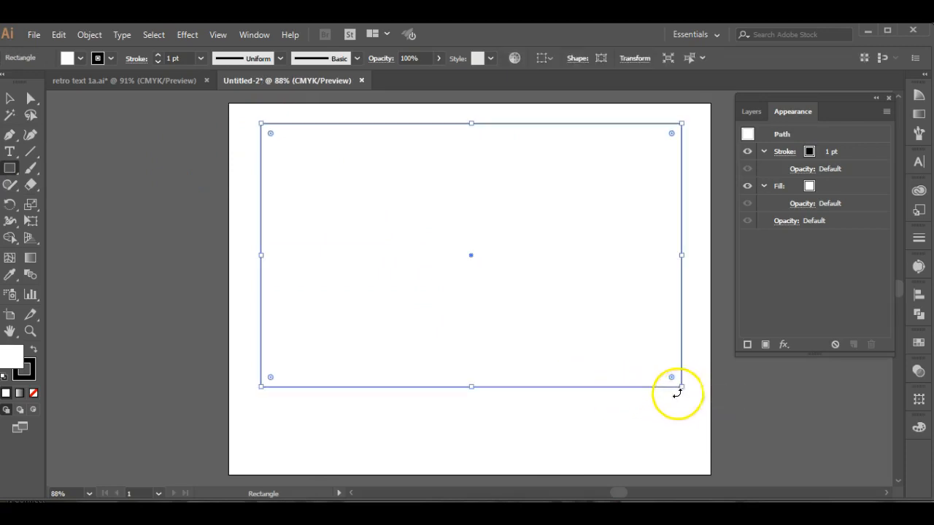
{"action": "left_click", "coordinate": [30, 372]}
{"action": "left_click", "coordinate": [33, 393]}
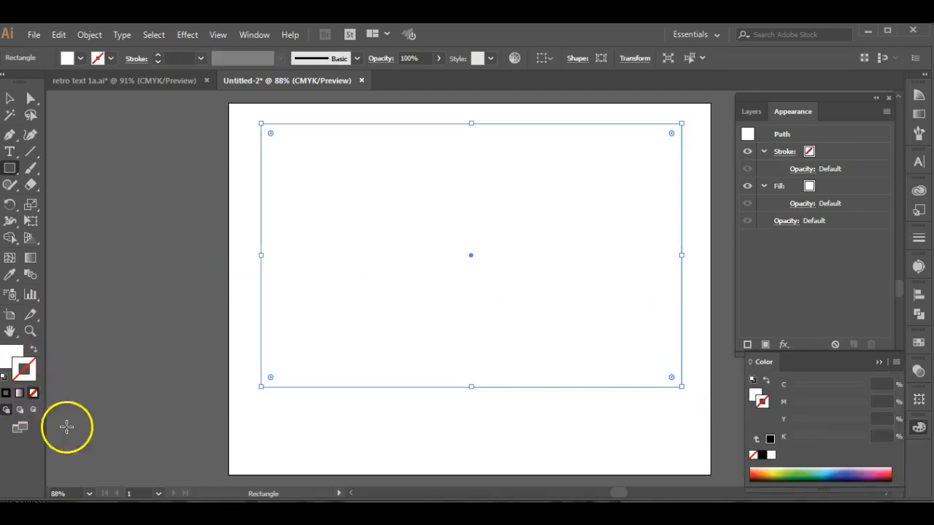
Fill the rectangle with a medium blue, about C 82, M 52, Y 29, K 7.
{"action": "double_click", "coordinate": [11, 358]}
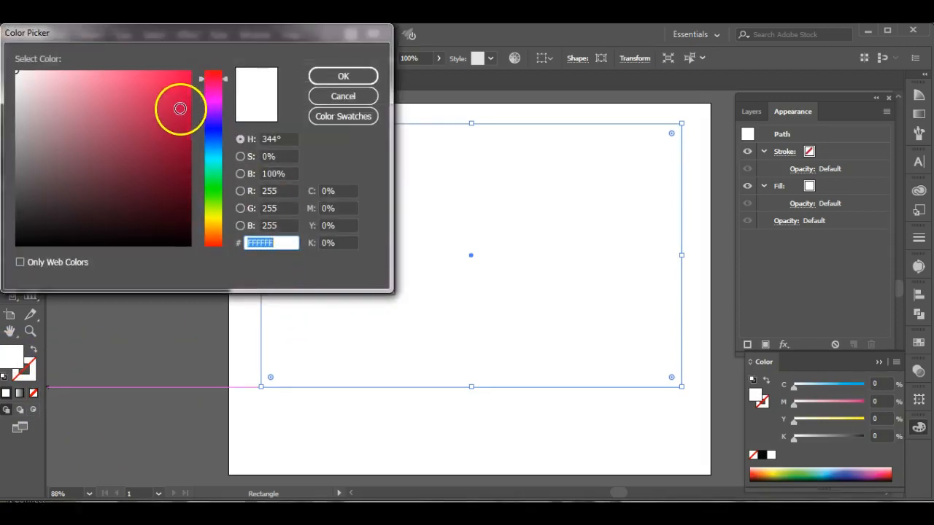
{"action": "left_click", "coordinate": [210, 138]}
{"action": "left_click_drag", "start_coordinate": [211, 152], "coordinate": [212, 144]}
{"action": "left_click", "coordinate": [137, 145]}
{"action": "left_click", "coordinate": [85, 159]}
{"action": "left_click", "coordinate": [117, 149]}
{"action": "left_click", "coordinate": [334, 80]}
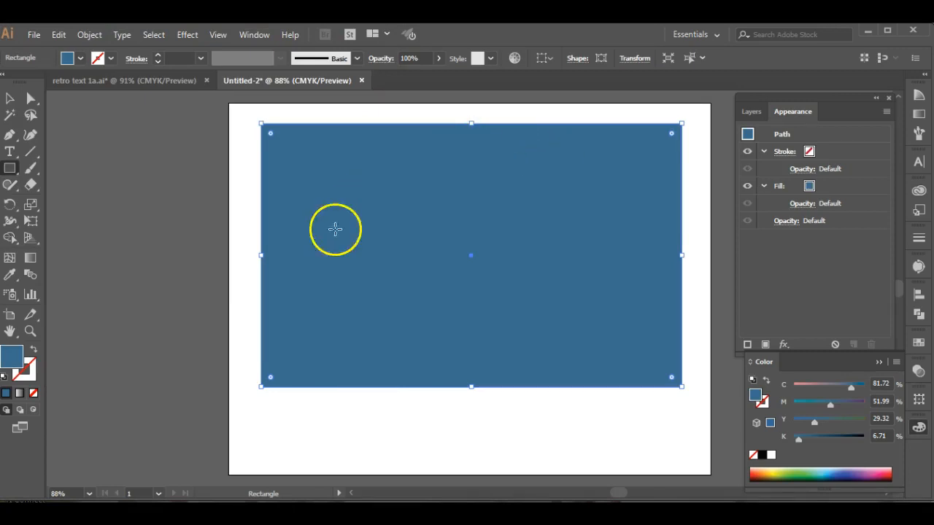
Add a new layer above the rectangle and lock the rectangle's layer, Layer 1.
{"action": "left_click", "coordinate": [756, 111]}
{"action": "left_click", "coordinate": [852, 344]}
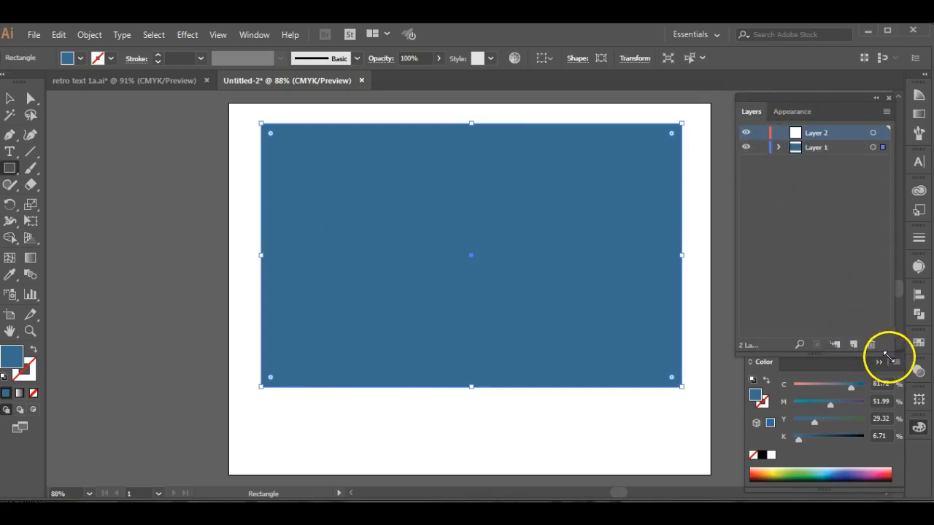
{"action": "left_click", "coordinate": [761, 146]}
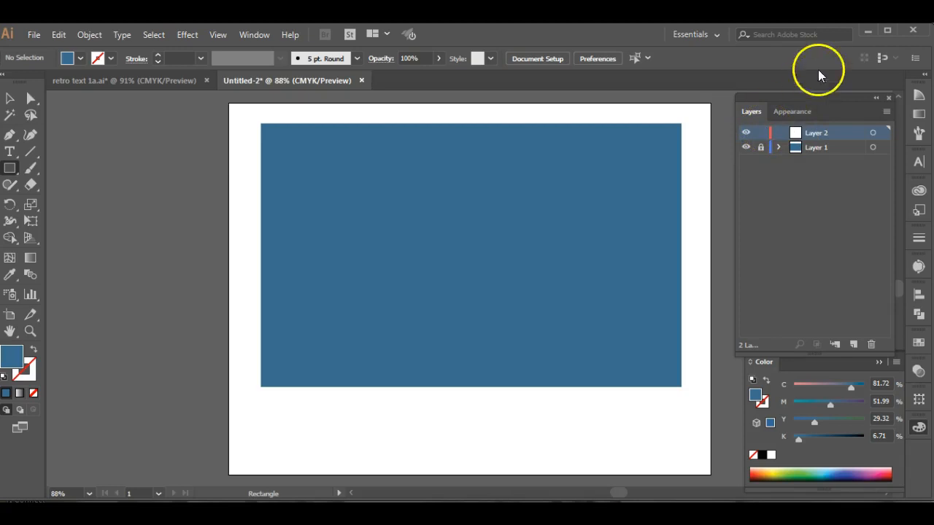
Create an area type frame with placeholder text over the upper part of the blue rectangle.
{"action": "left_click", "coordinate": [9, 153]}
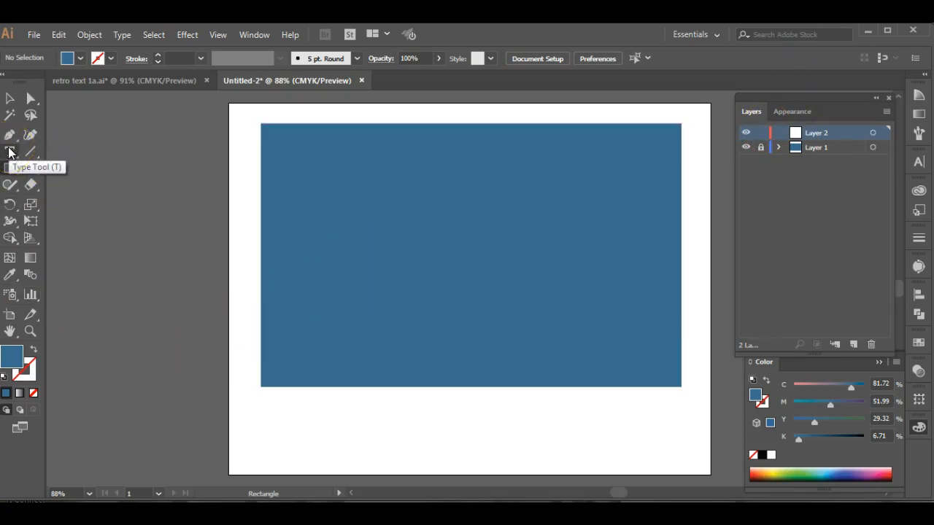
{"action": "left_click", "coordinate": [9, 152]}
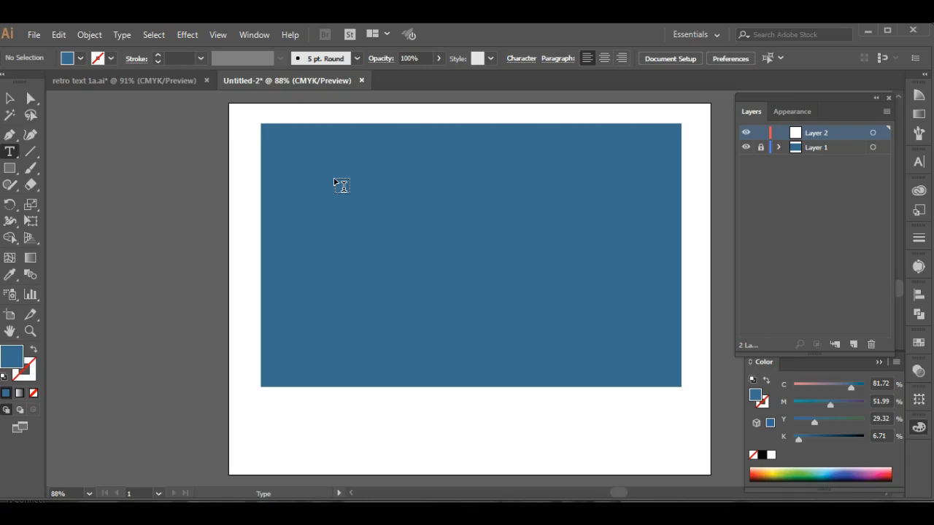
{"action": "left_click_drag", "start_coordinate": [298, 153], "coordinate": [631, 324]}
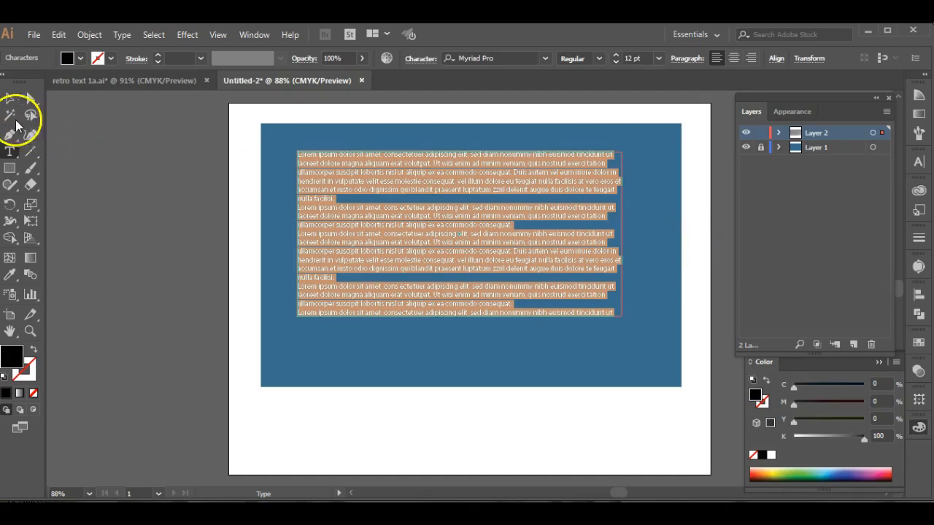
Resize the text frame so it reaches nearly to the blue rectangle's lower edge and is slightly wider.
{"action": "left_click", "coordinate": [11, 98]}
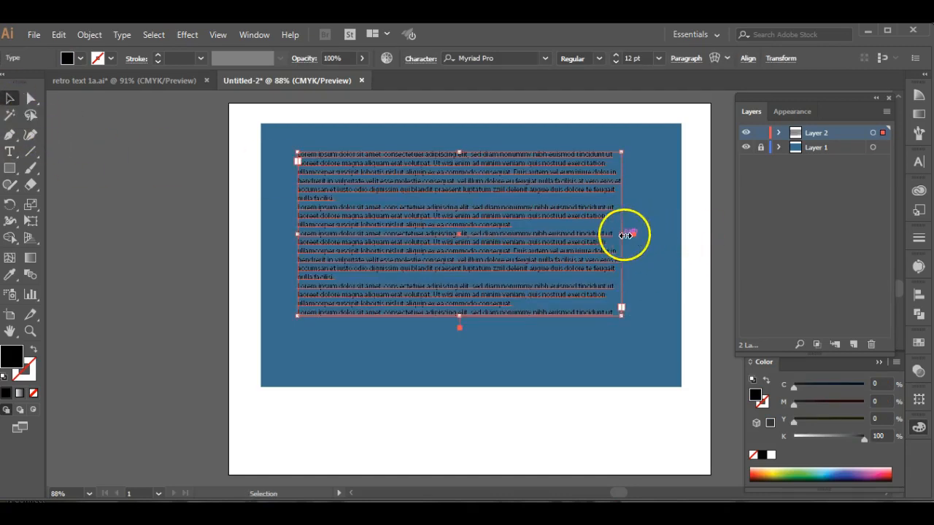
{"action": "left_click_drag", "start_coordinate": [621, 235], "coordinate": [639, 255]}
{"action": "left_click_drag", "start_coordinate": [470, 315], "coordinate": [454, 376]}
{"action": "left_click_drag", "start_coordinate": [647, 261], "coordinate": [595, 290]}
{"action": "left_click_drag", "start_coordinate": [576, 290], "coordinate": [565, 292]}
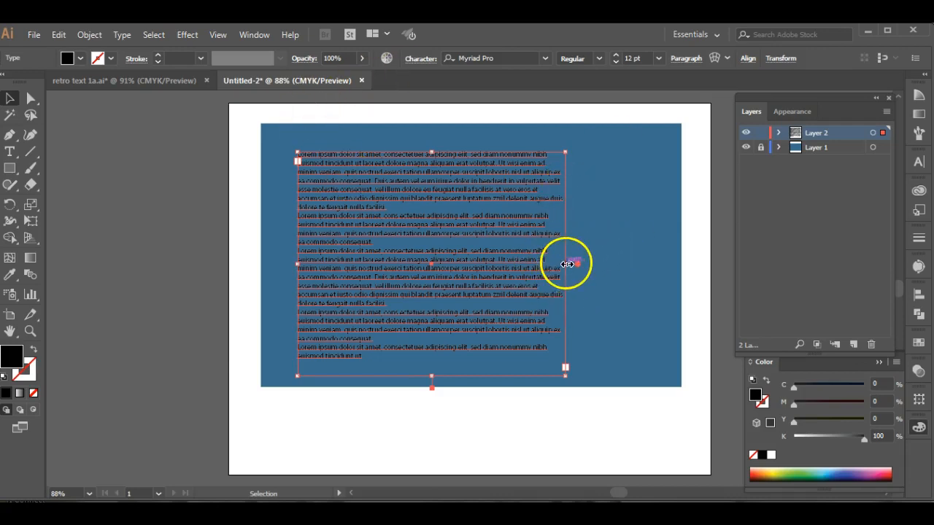
{"action": "left_click_drag", "start_coordinate": [566, 263], "coordinate": [636, 263]}
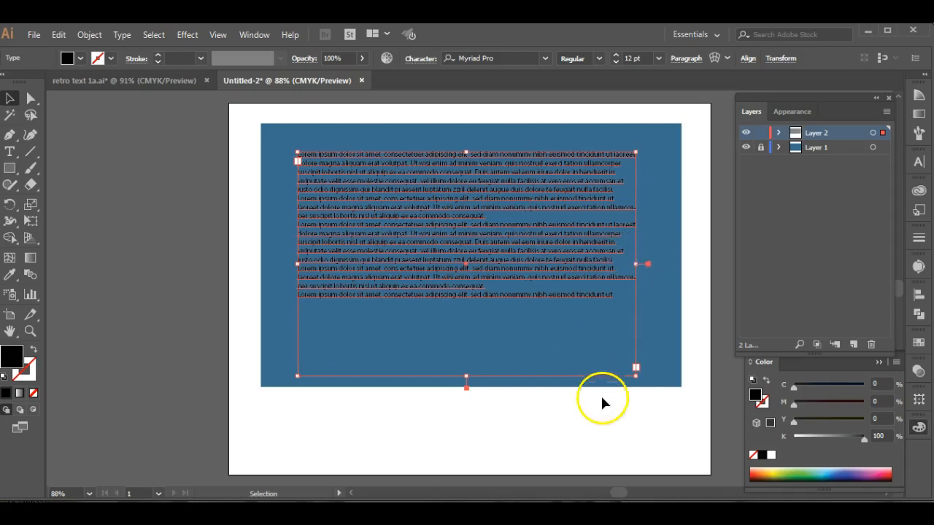
Convert the area text to point type and reposition the text block in the upper part of the blue rectangle.
{"action": "left_click", "coordinate": [121, 35]}
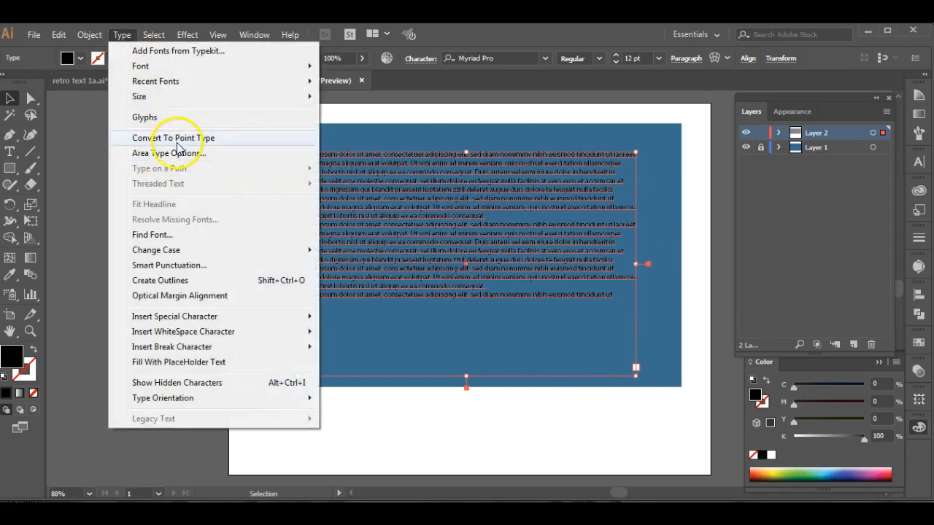
{"action": "left_click", "coordinate": [177, 140]}
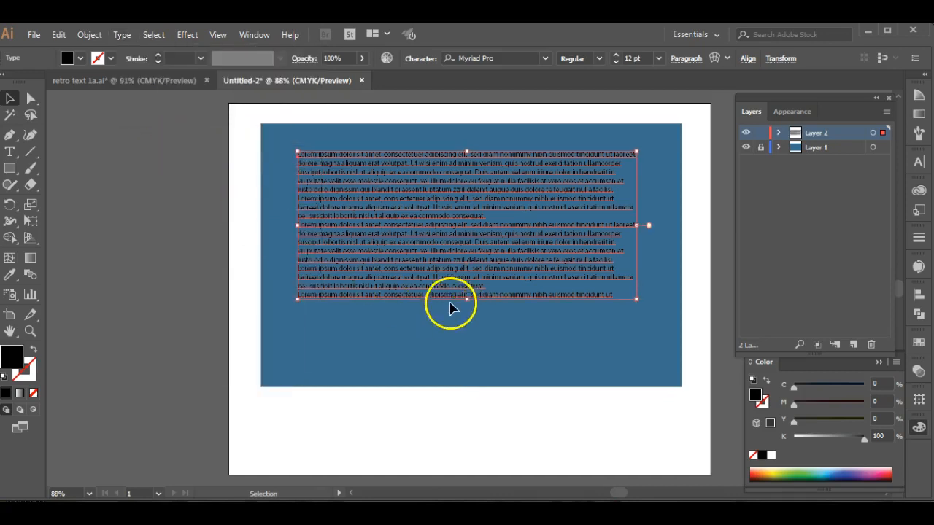
{"action": "left_click", "coordinate": [243, 196]}
{"action": "left_click_drag", "start_coordinate": [333, 215], "coordinate": [329, 258]}
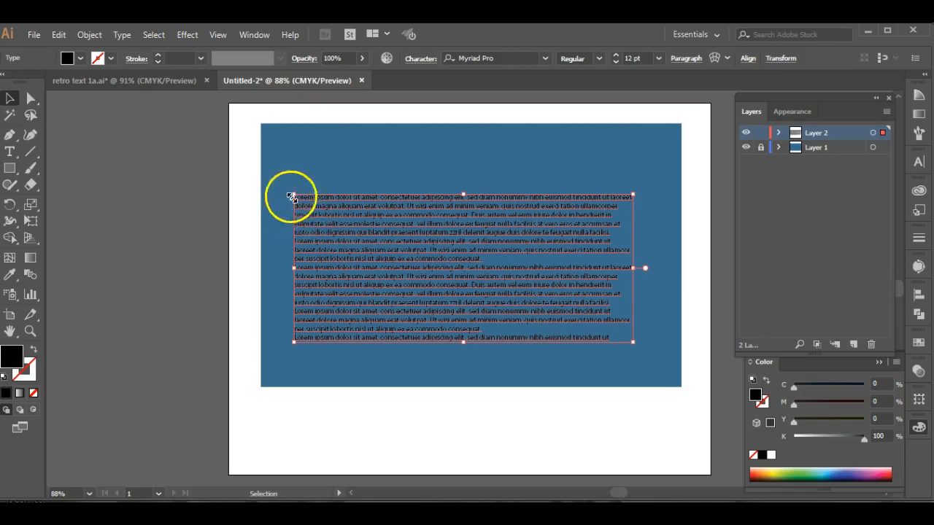
{"action": "left_click_drag", "start_coordinate": [335, 219], "coordinate": [340, 180]}
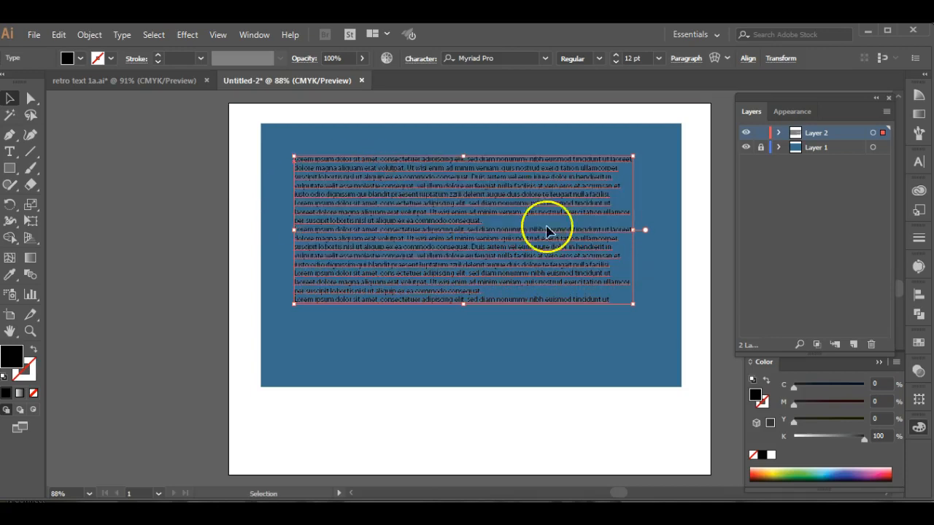
Convert the placeholder text back to area type and make its frame taller and slightly narrower.
{"action": "left_click", "coordinate": [120, 35]}
{"action": "mouse_move", "coordinate": [153, 34]}
{"action": "mouse_move", "coordinate": [122, 35]}
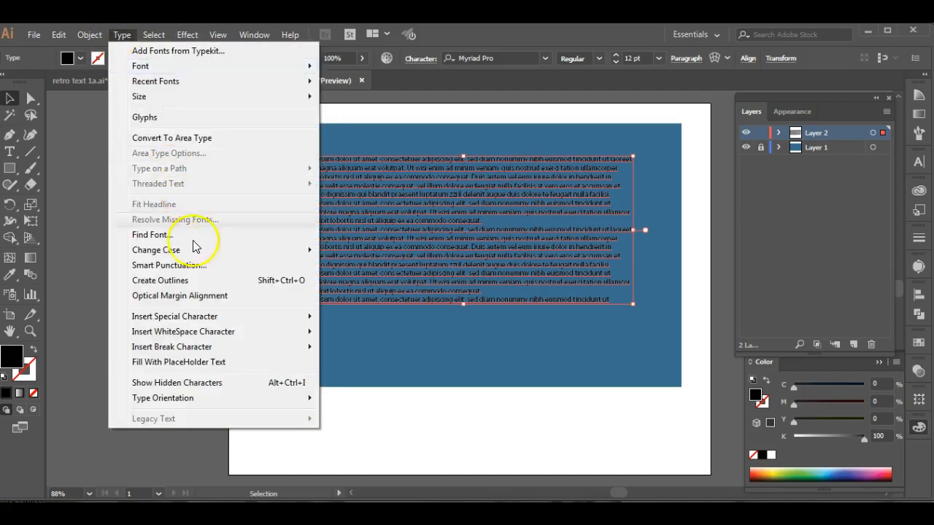
{"action": "left_click", "coordinate": [177, 138]}
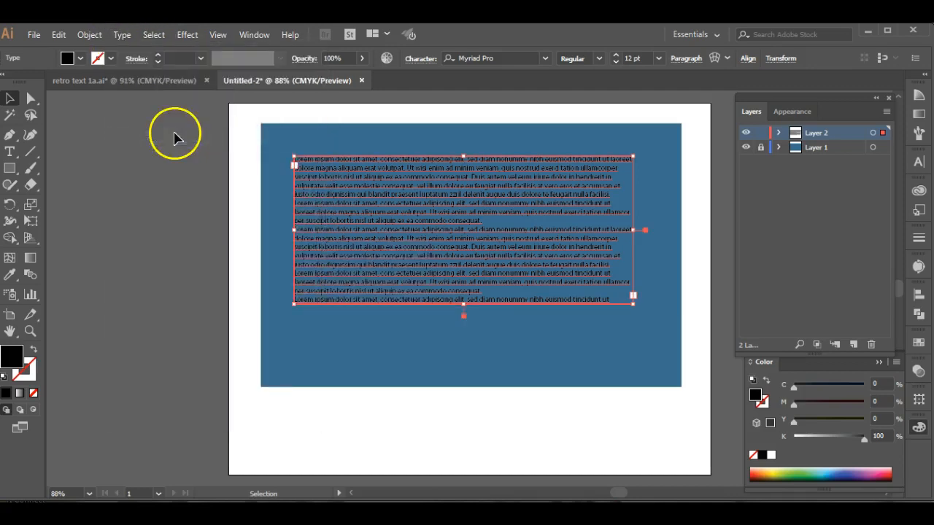
{"action": "left_click_drag", "start_coordinate": [467, 308], "coordinate": [464, 344]}
{"action": "left_click_drag", "start_coordinate": [635, 250], "coordinate": [609, 246]}
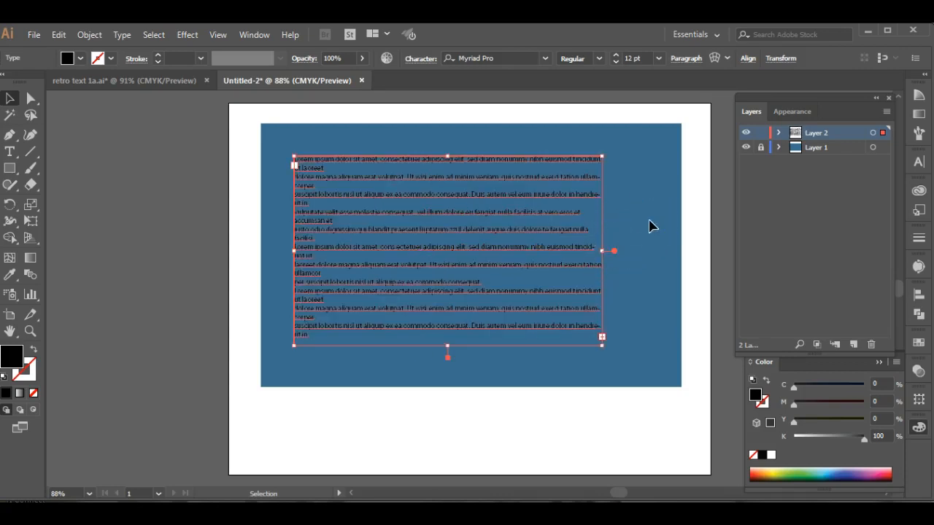
Replace the placeholder text with point type reading RRHS, scaled up to about 224 pt in the middle of the blue rectangle.
{"action": "key", "text": "Delete"}
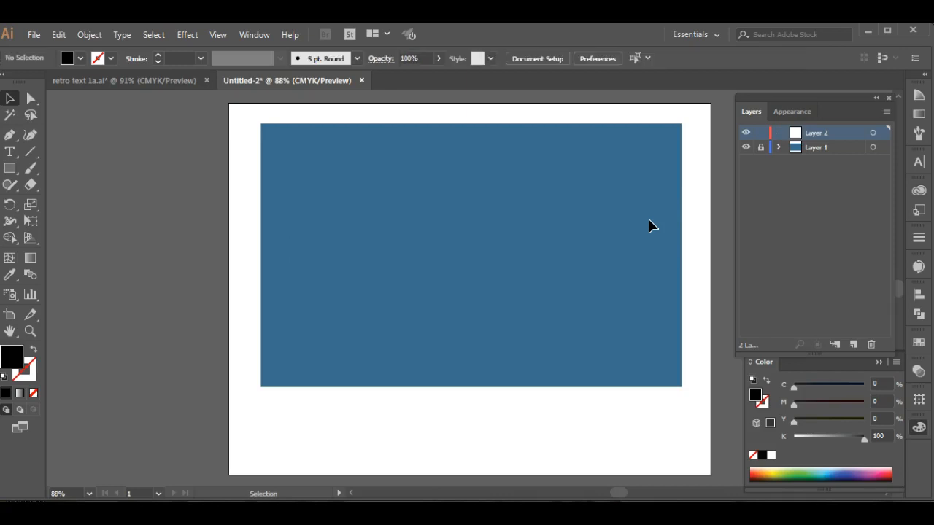
{"action": "left_click", "coordinate": [10, 153]}
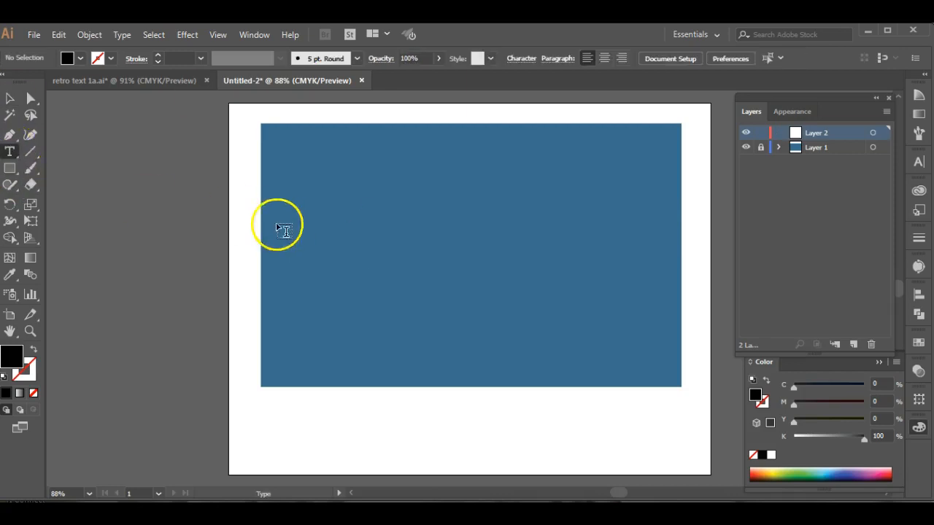
{"action": "left_click", "coordinate": [362, 241]}
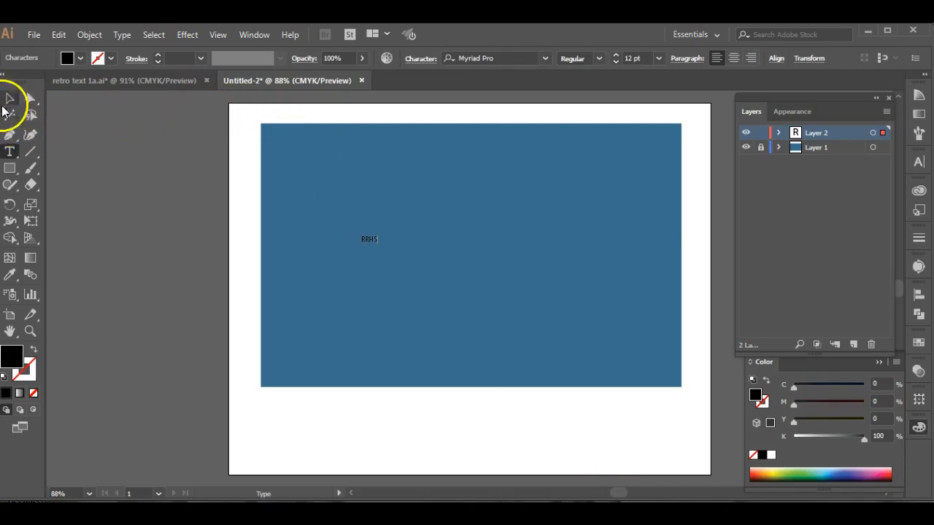
{"action": "left_click", "coordinate": [5, 98]}
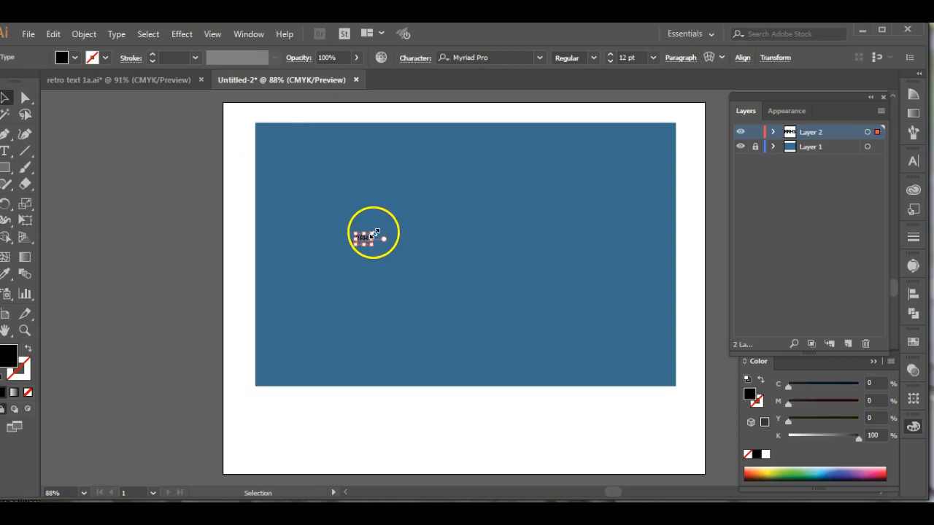
{"action": "left_click_drag", "start_coordinate": [384, 238], "coordinate": [658, 373]}
{"action": "left_click_drag", "start_coordinate": [520, 254], "coordinate": [480, 278]}
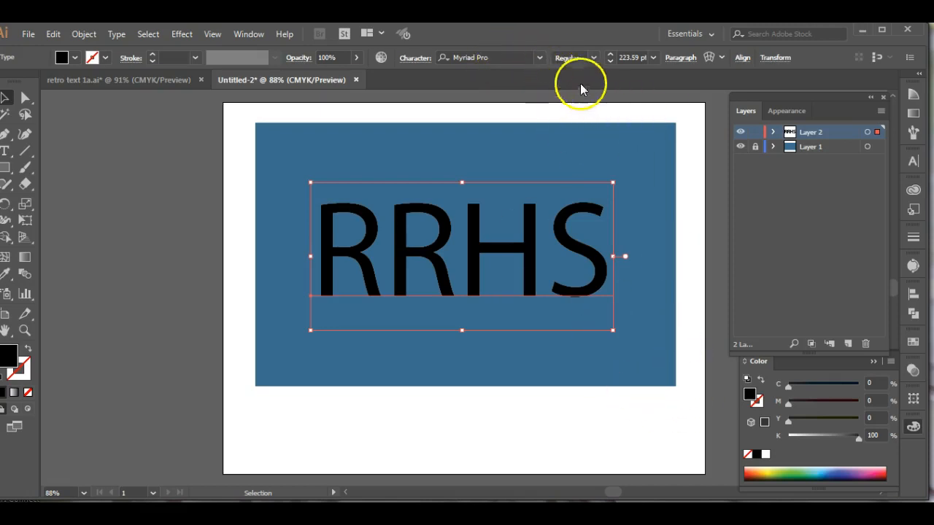
Change the font of the RRHS text to Rockwell Extra Bold.
{"action": "left_click", "coordinate": [539, 58]}
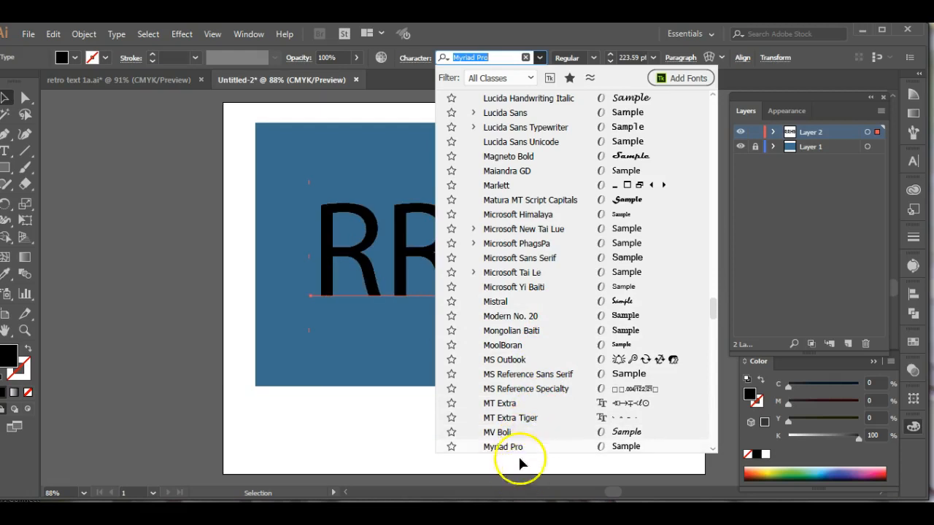
{"action": "scroll", "coordinate": [521, 450], "scroll_direction": "down", "scroll_amount": 2}
{"action": "scroll", "coordinate": [521, 452], "scroll_direction": "down", "scroll_amount": 5}
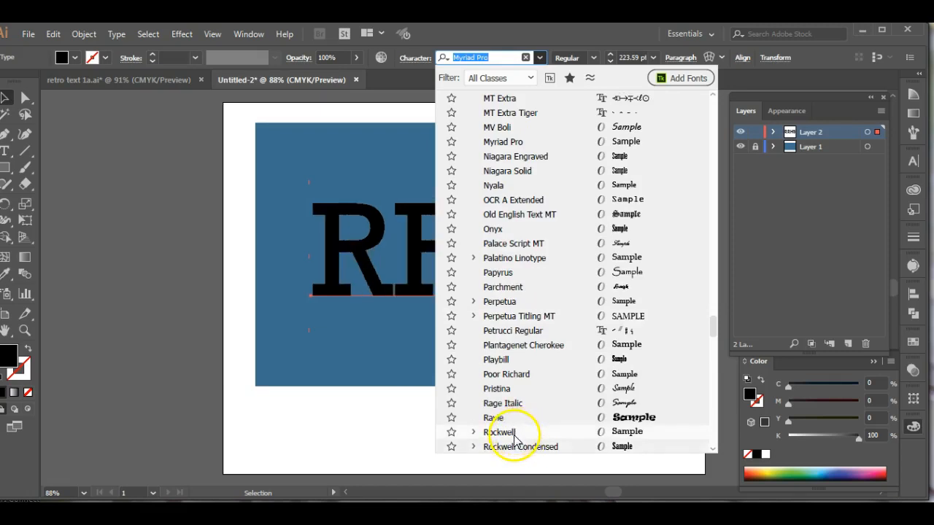
{"action": "scroll", "coordinate": [537, 438], "scroll_direction": "down", "scroll_amount": 1}
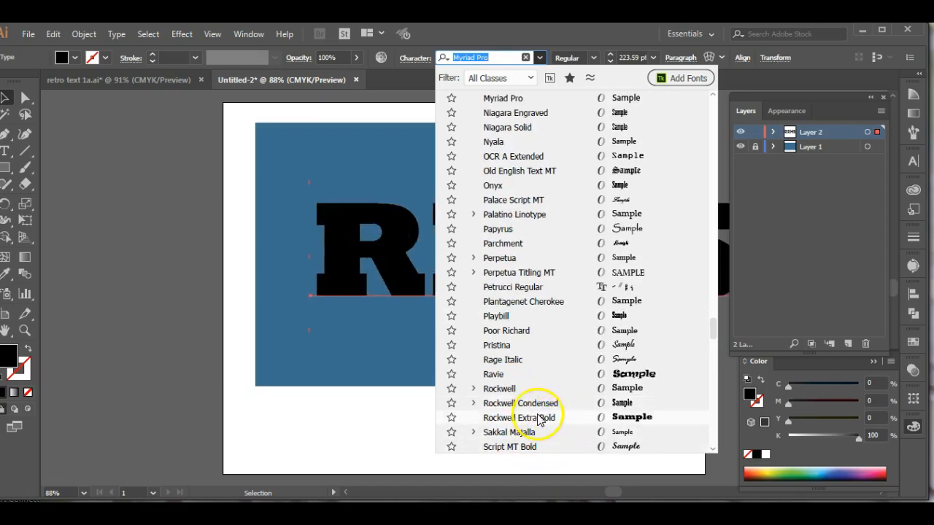
{"action": "left_click", "coordinate": [518, 418]}
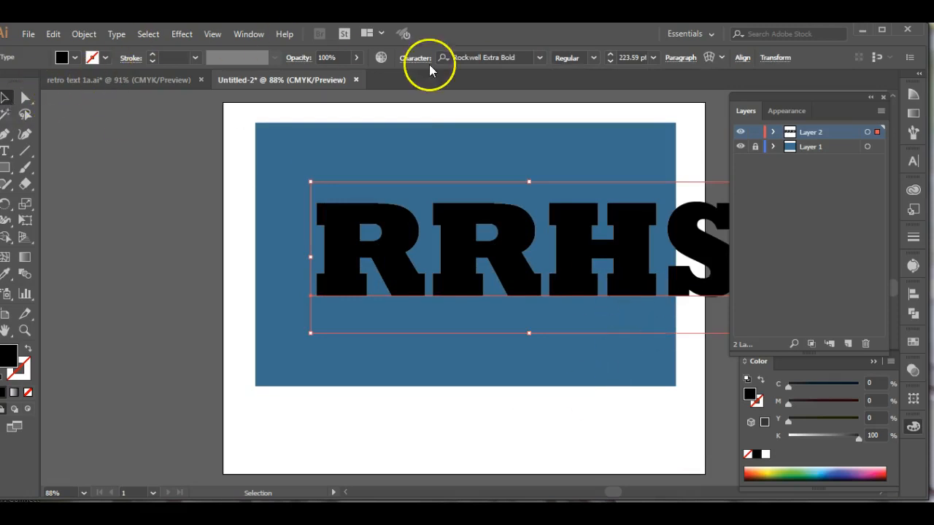
Scale the RRHS text down to about 180 pt and centre it on the blue rectangle.
{"action": "left_click_drag", "start_coordinate": [460, 252], "coordinate": [424, 255]}
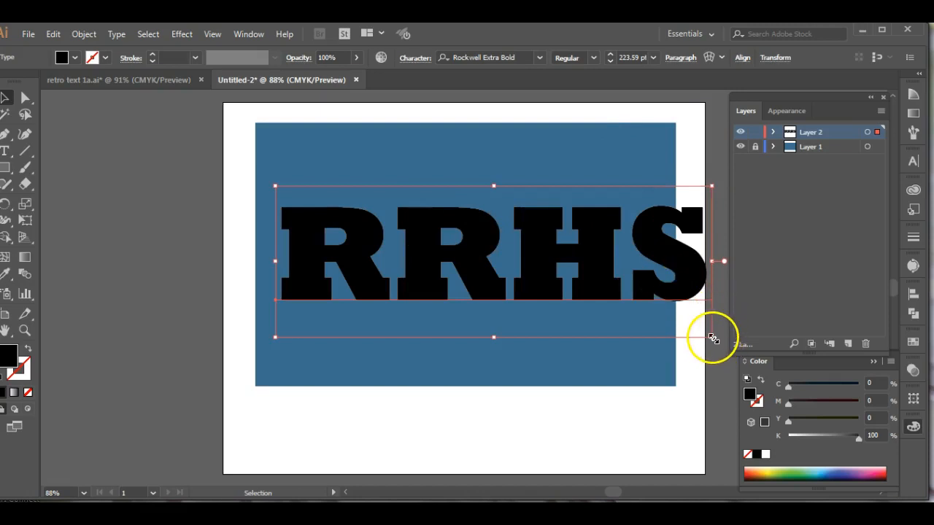
{"action": "left_click_drag", "start_coordinate": [706, 336], "coordinate": [627, 308]}
{"action": "left_click_drag", "start_coordinate": [574, 254], "coordinate": [596, 264]}
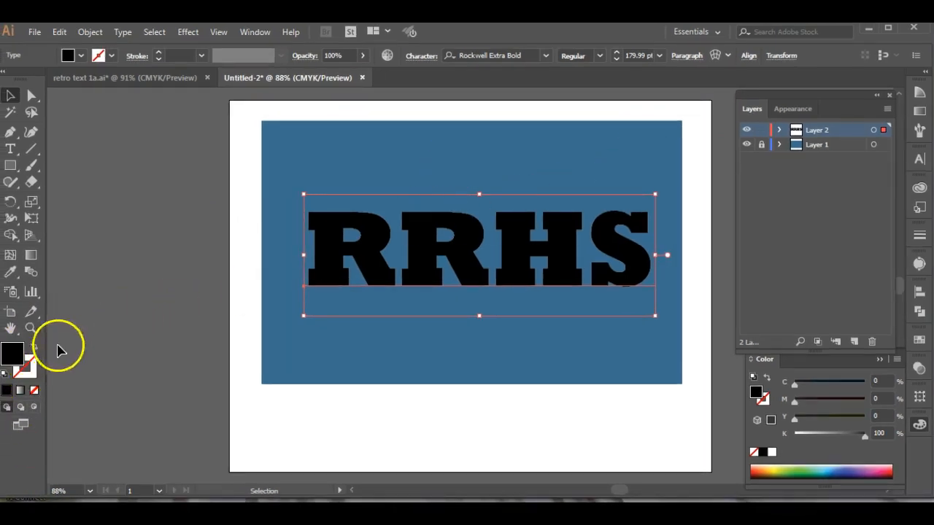
Remove the fill from the RRHS text and check its shape in Outline view before returning to Preview.
{"action": "left_click", "coordinate": [35, 391]}
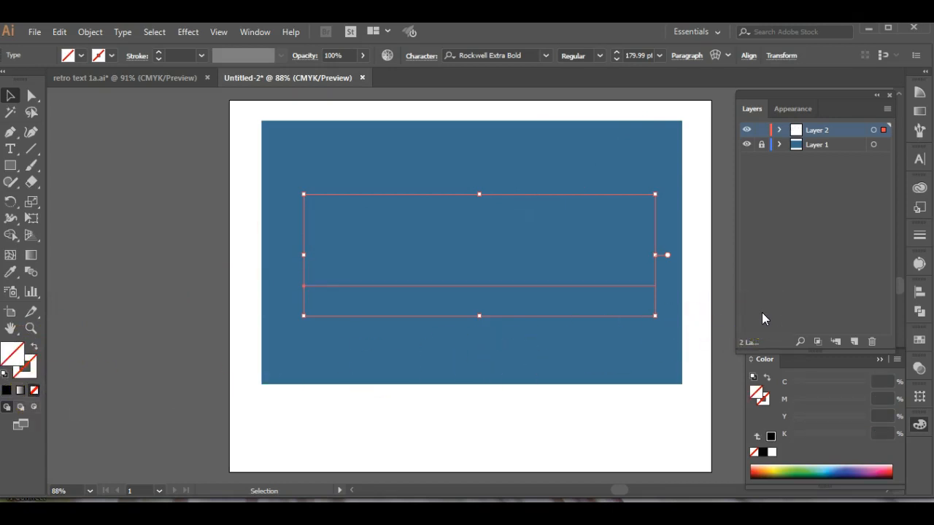
{"action": "key", "text": "ctrl+y"}
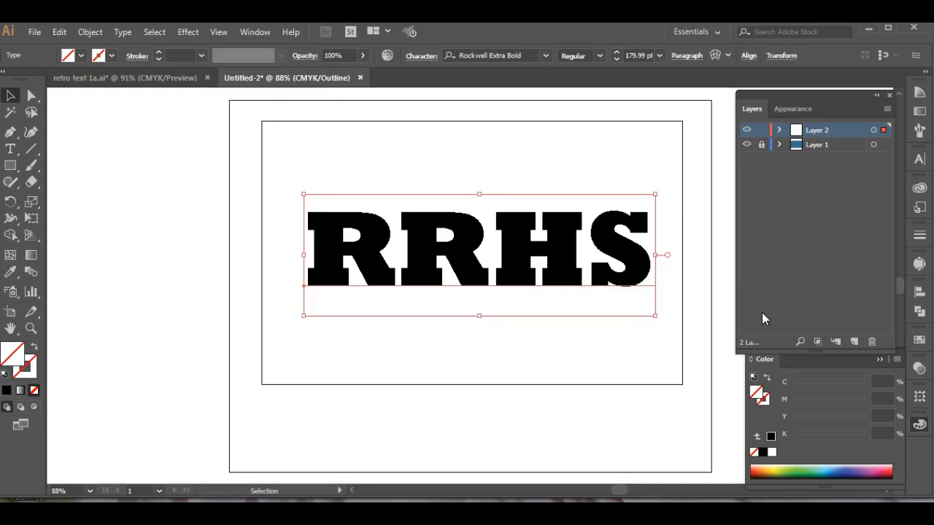
{"action": "key", "text": "ctrl+y"}
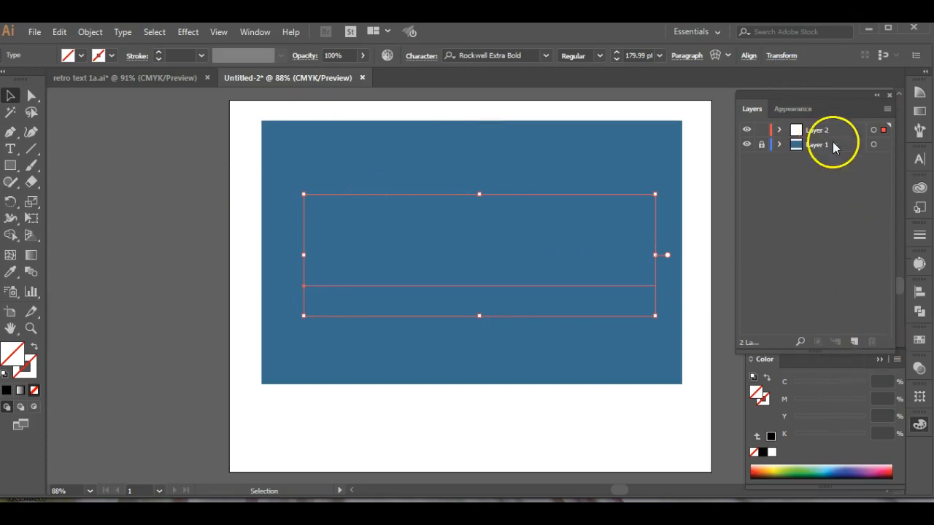
Add a stroke to the RRHS text's appearance and set its weight to 5 pt.
{"action": "left_click", "coordinate": [788, 109]}
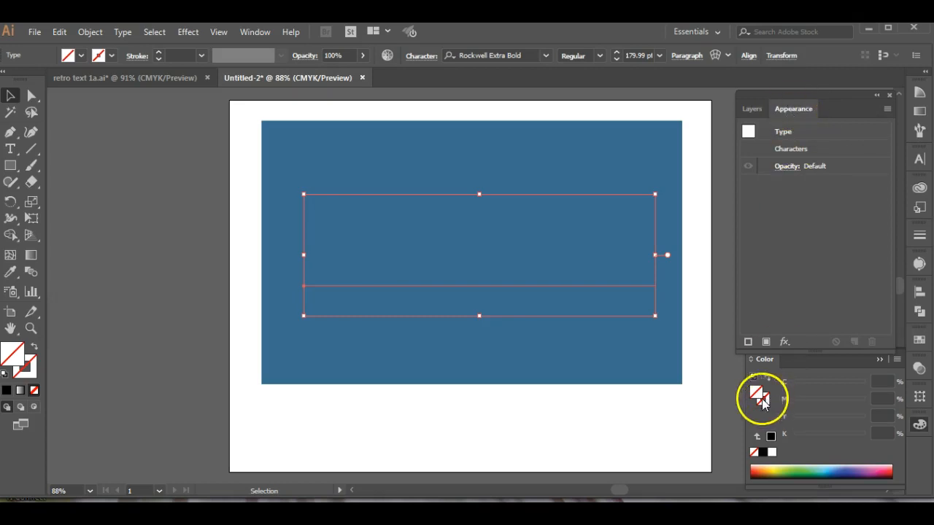
{"action": "left_click", "coordinate": [748, 342]}
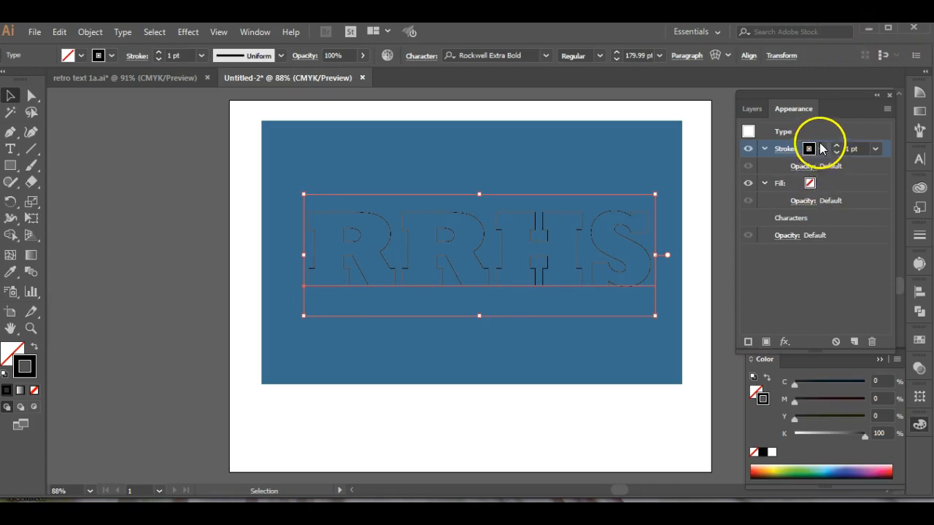
{"action": "left_click", "coordinate": [846, 148]}
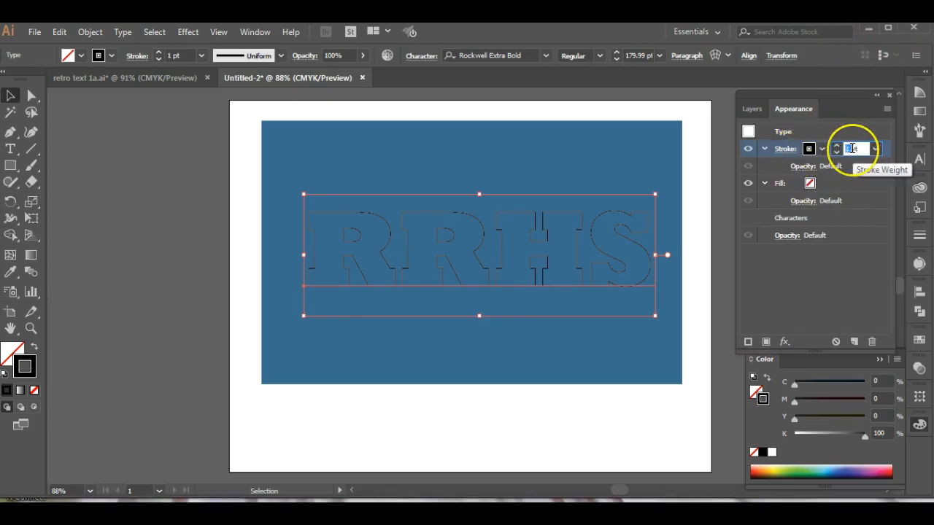
{"action": "key", "text": "Return"}
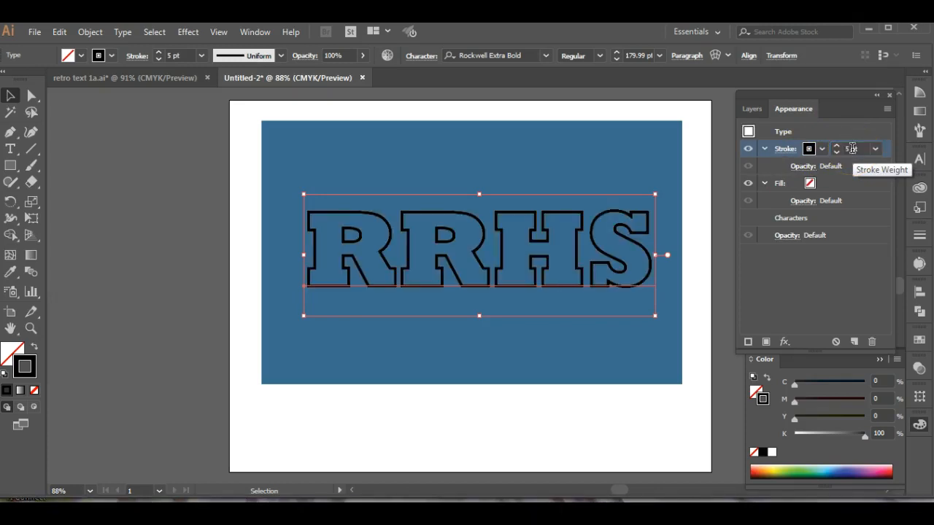
Colour the text's stroke with the blue swatch C=100 M=100 Y=0 K=0.
{"action": "left_click", "coordinate": [808, 151]}
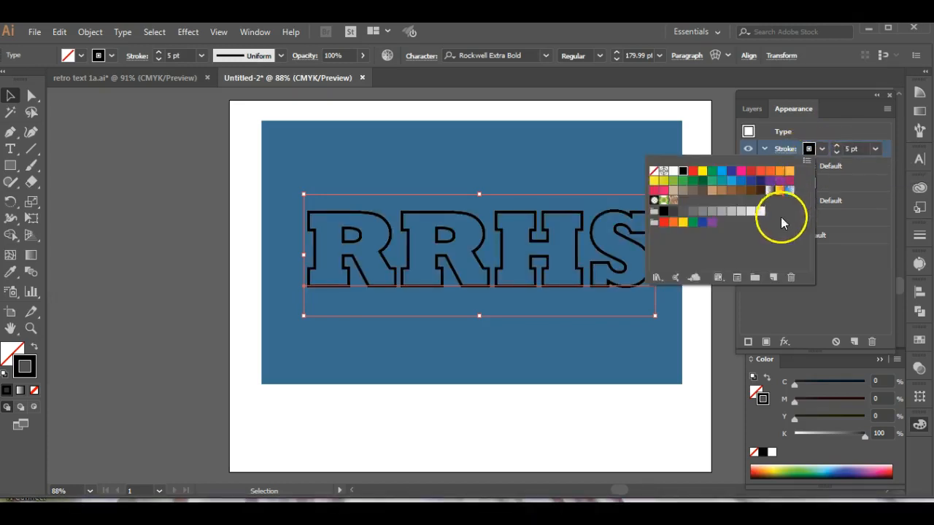
{"action": "left_click", "coordinate": [751, 181]}
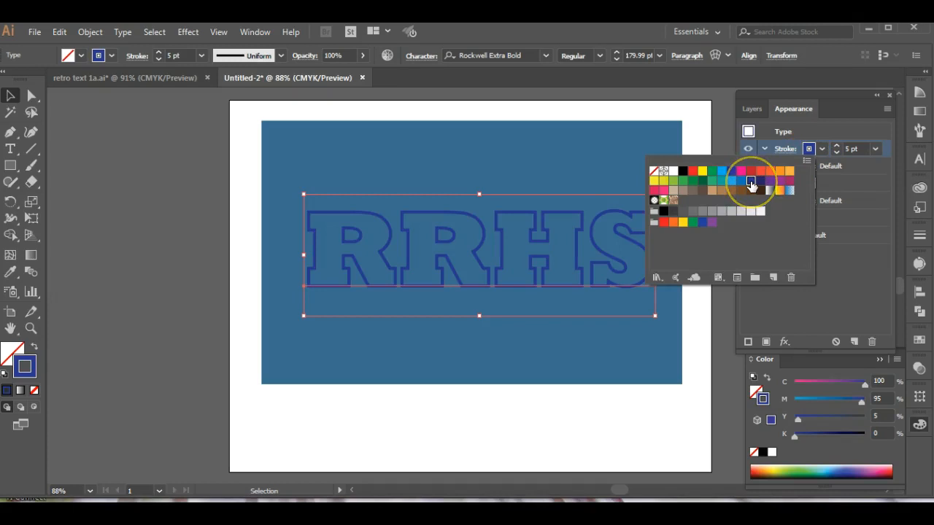
{"action": "left_click", "coordinate": [731, 172]}
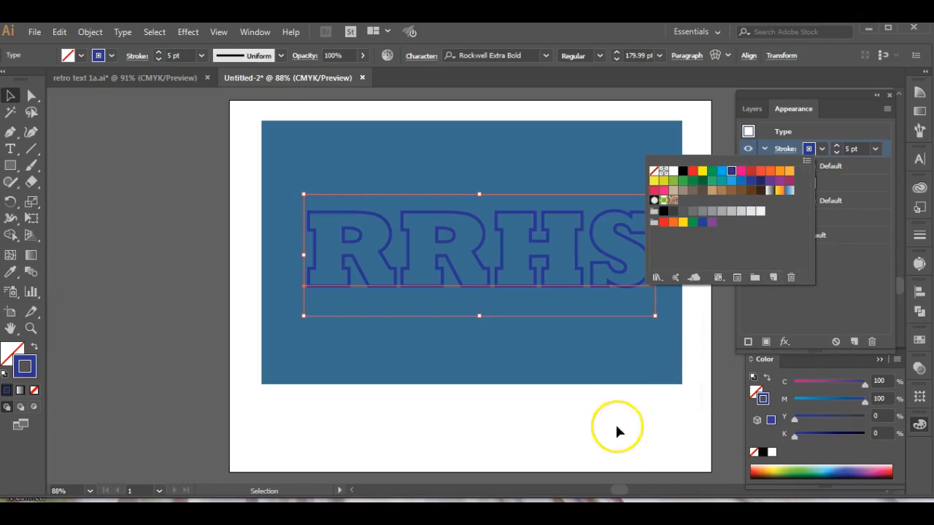
{"action": "left_click", "coordinate": [587, 426]}
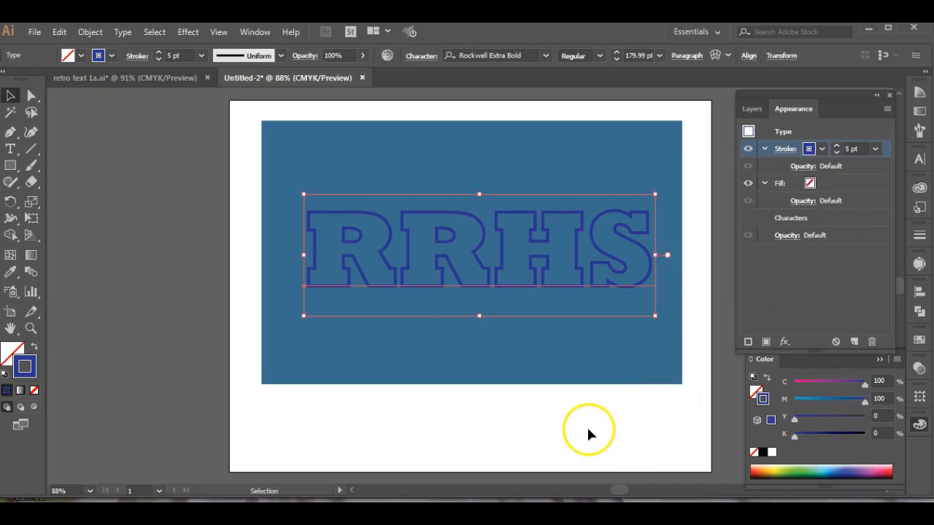
Add a second stroke to the RRHS text and colour the upper stroke dark blue, C=100 M=100 Y=25 K=25.
{"action": "left_click", "coordinate": [764, 183]}
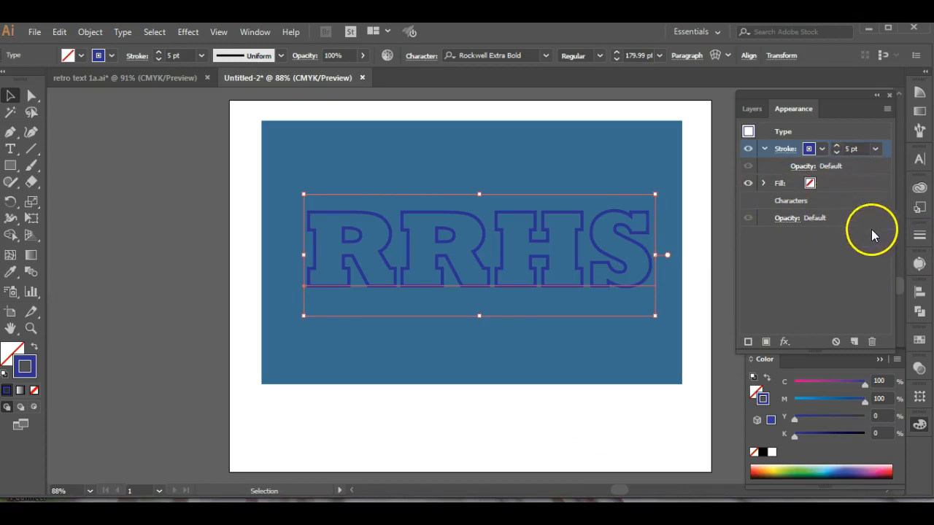
{"action": "left_click", "coordinate": [748, 342]}
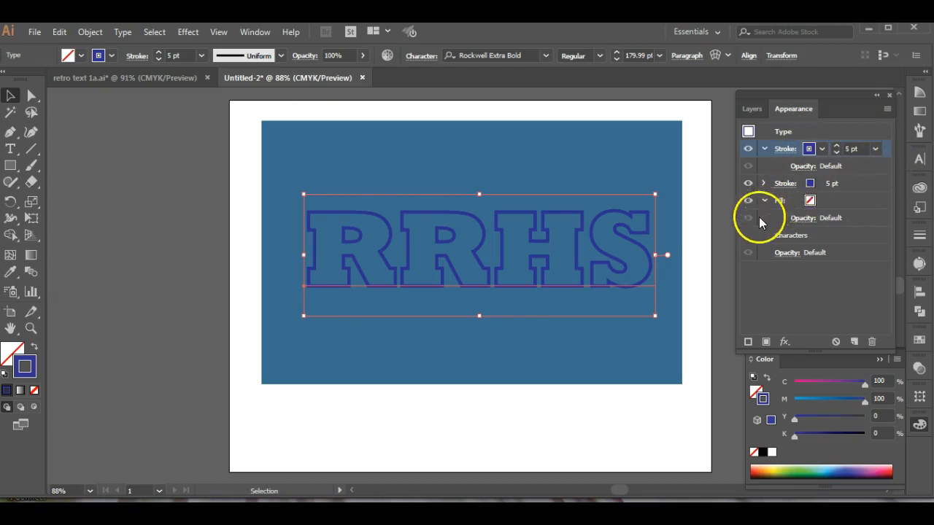
{"action": "left_click_drag", "start_coordinate": [734, 244], "coordinate": [693, 246]}
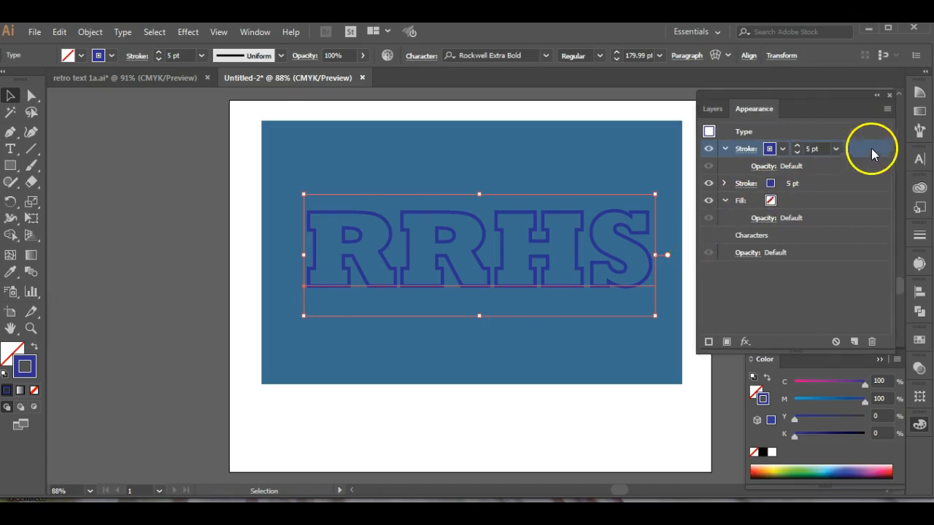
{"action": "left_click", "coordinate": [780, 150]}
{"action": "left_click", "coordinate": [722, 184]}
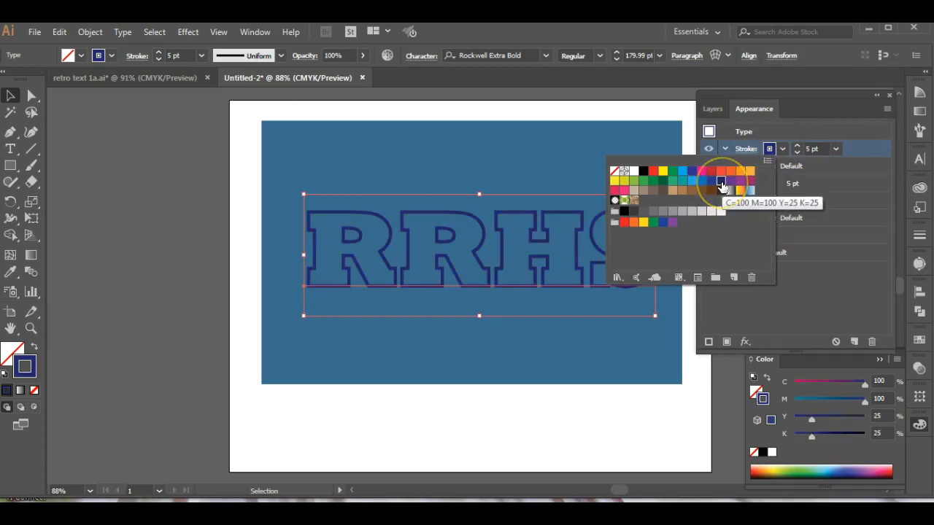
Move the dark blue stroke below the lighter blue stroke in the text's appearance order.
{"action": "left_click", "coordinate": [870, 147]}
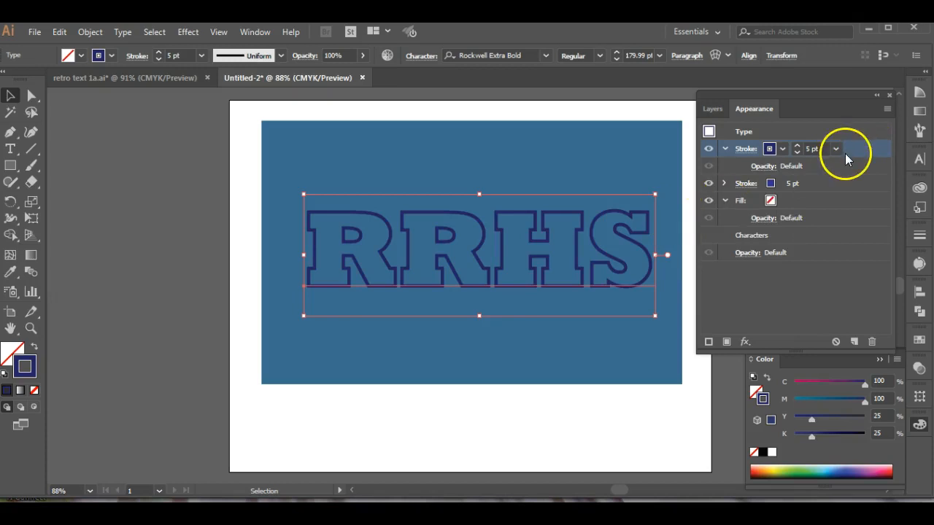
{"action": "left_click_drag", "start_coordinate": [870, 148], "coordinate": [863, 201]}
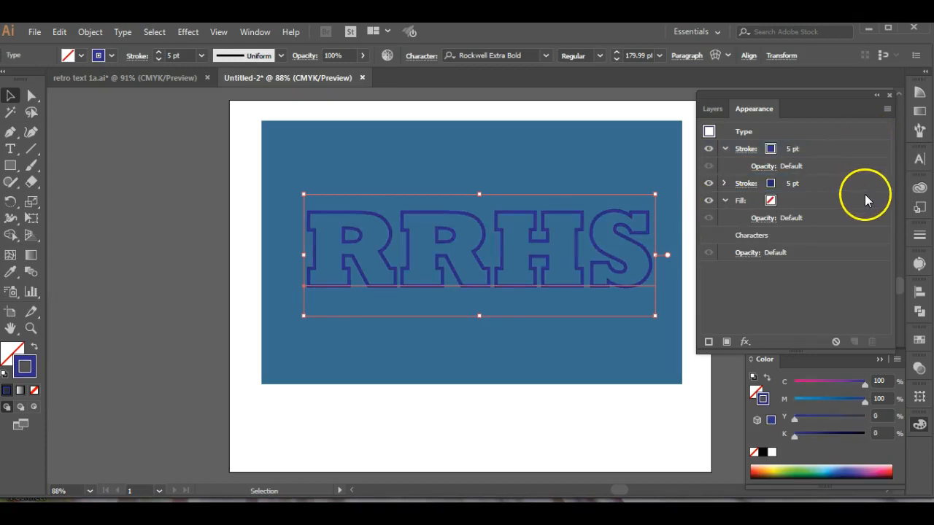
{"action": "left_click", "coordinate": [707, 149]}
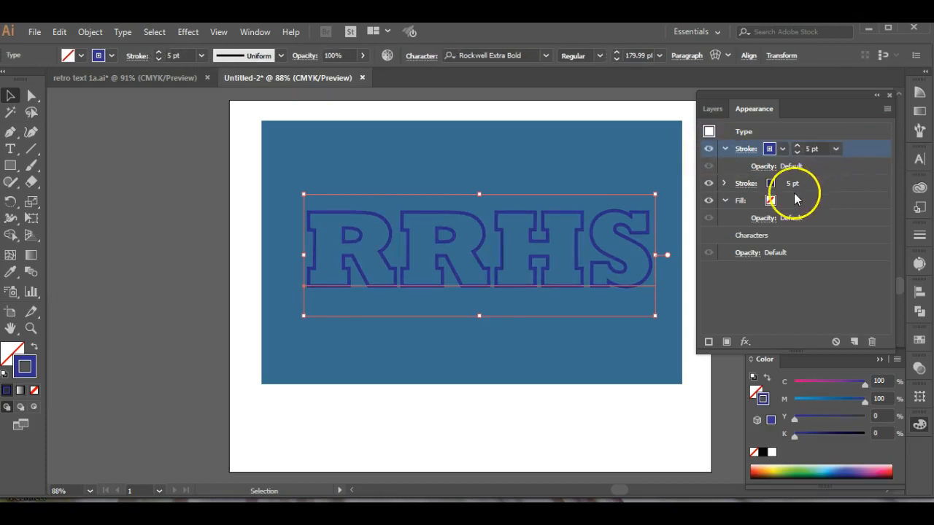
Start a Transform effect on the lower, dark blue stroke of the RRHS text with preview on and 25 copies.
{"action": "left_click", "coordinate": [821, 186]}
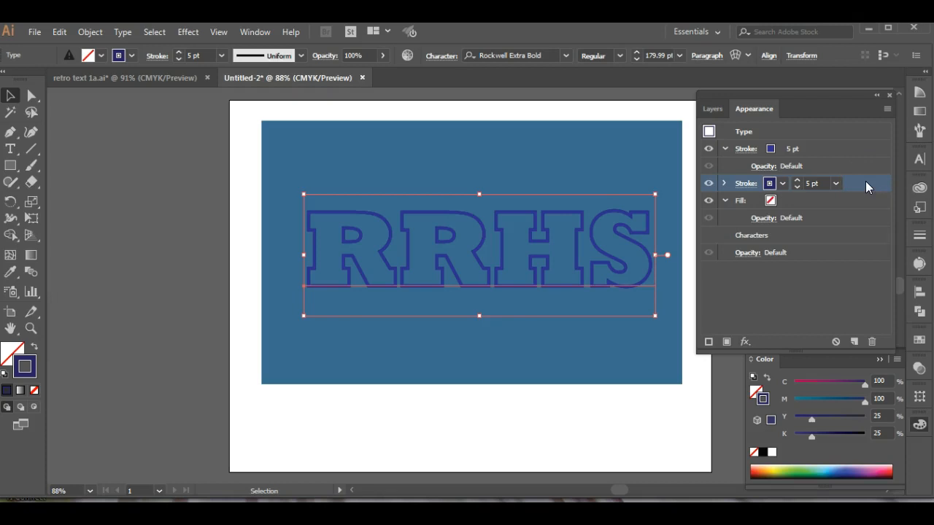
{"action": "left_click", "coordinate": [746, 342]}
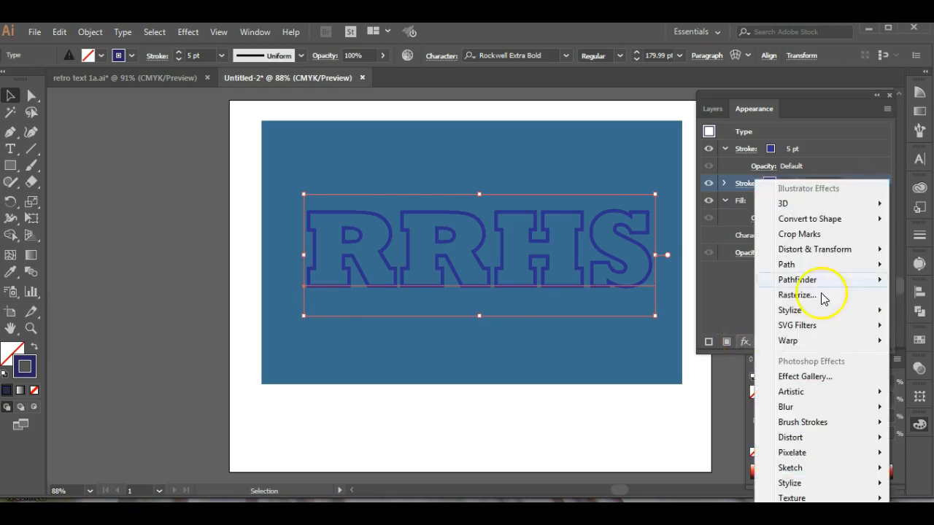
{"action": "mouse_move", "coordinate": [846, 255]}
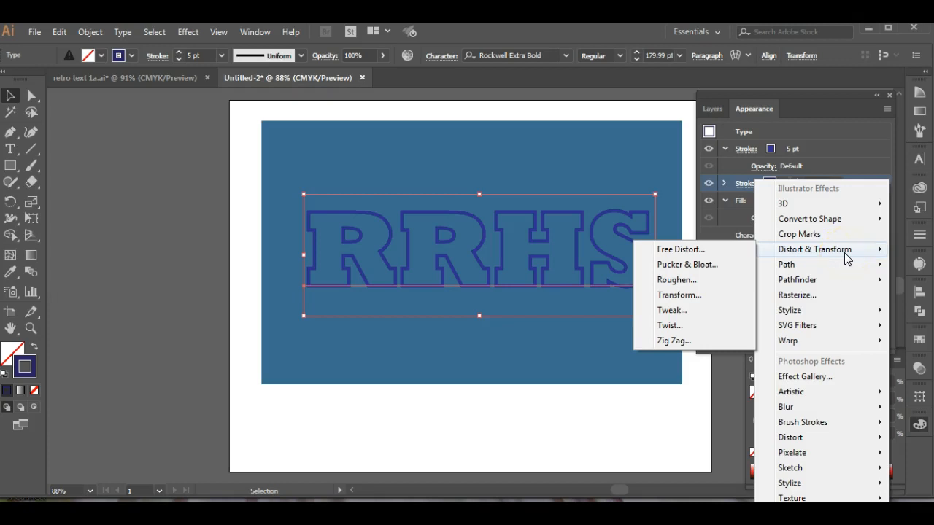
{"action": "left_click", "coordinate": [707, 297]}
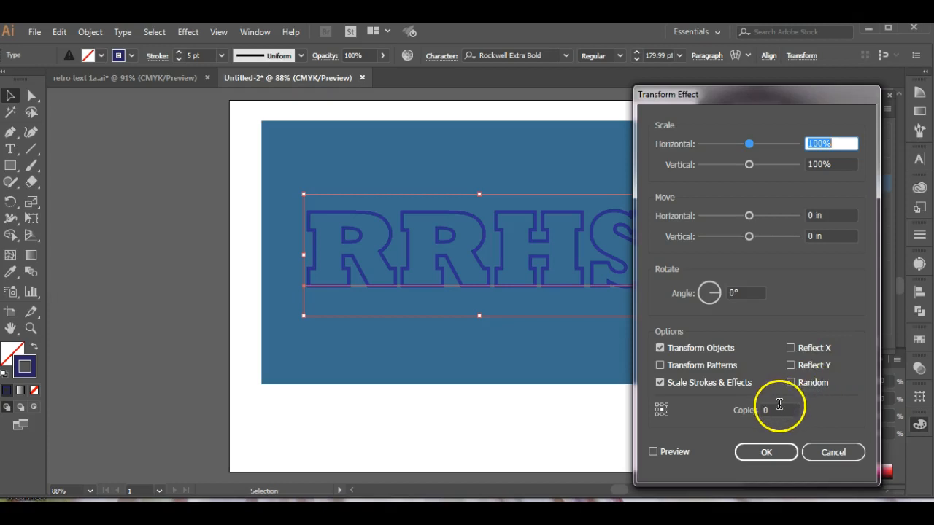
{"action": "left_click", "coordinate": [664, 449]}
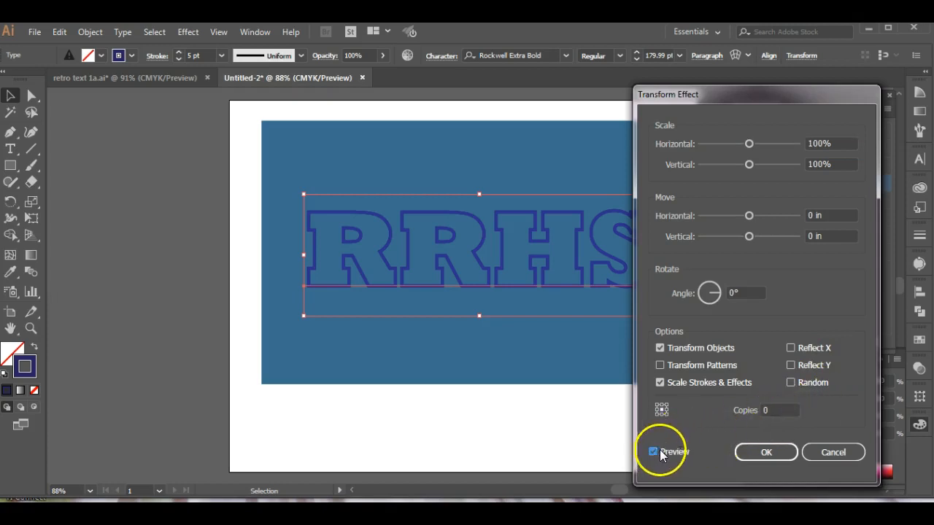
{"action": "left_click", "coordinate": [773, 410]}
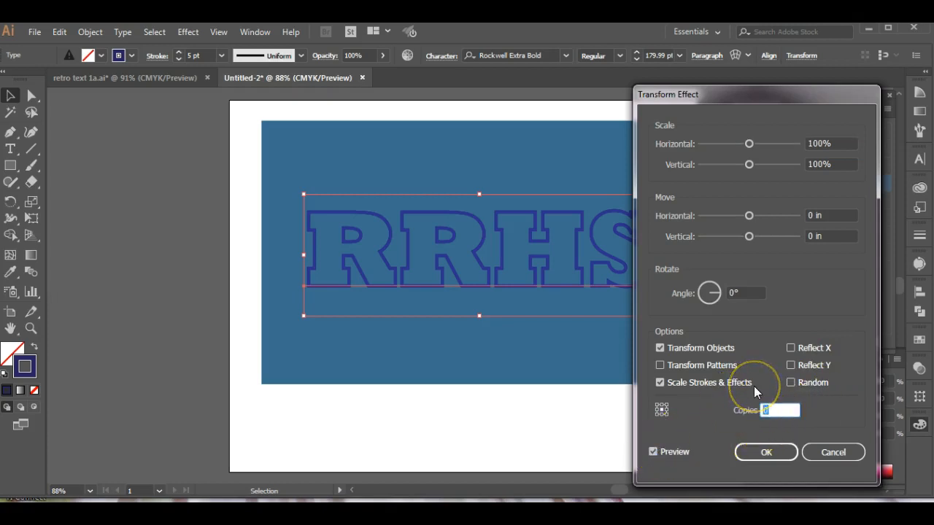
{"action": "type", "text": "25"}
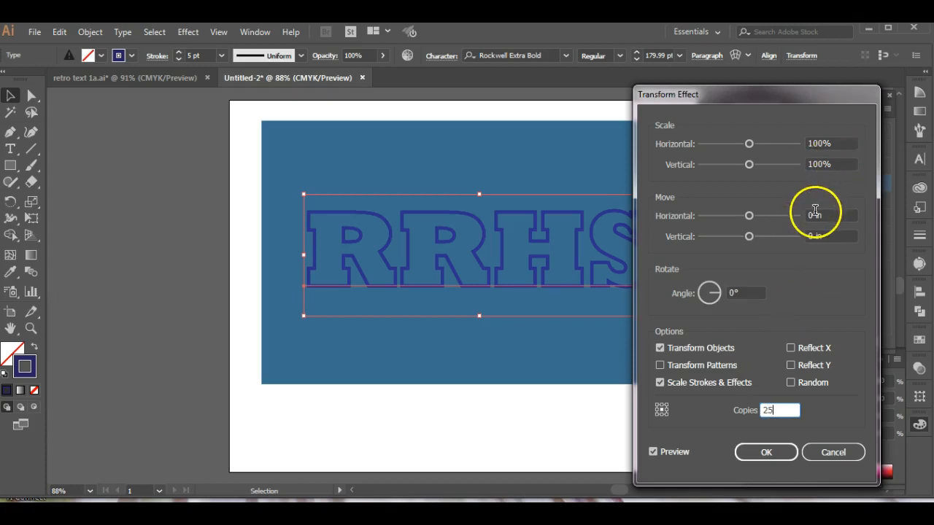
Set the dark blue stroke's Transform effect to move 0.01 in horizontally and 0.01 in vertically, and apply it.
{"action": "left_click", "coordinate": [815, 215]}
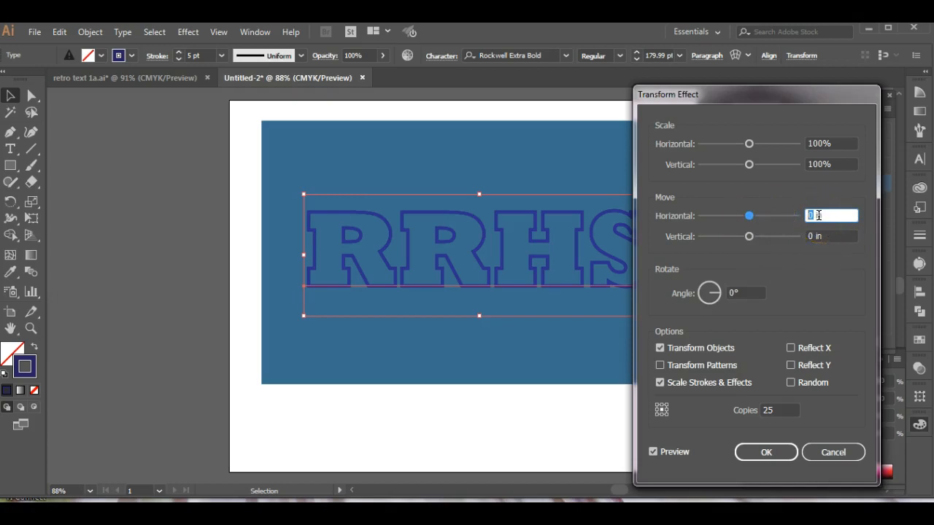
{"action": "type", "text": ".01"}
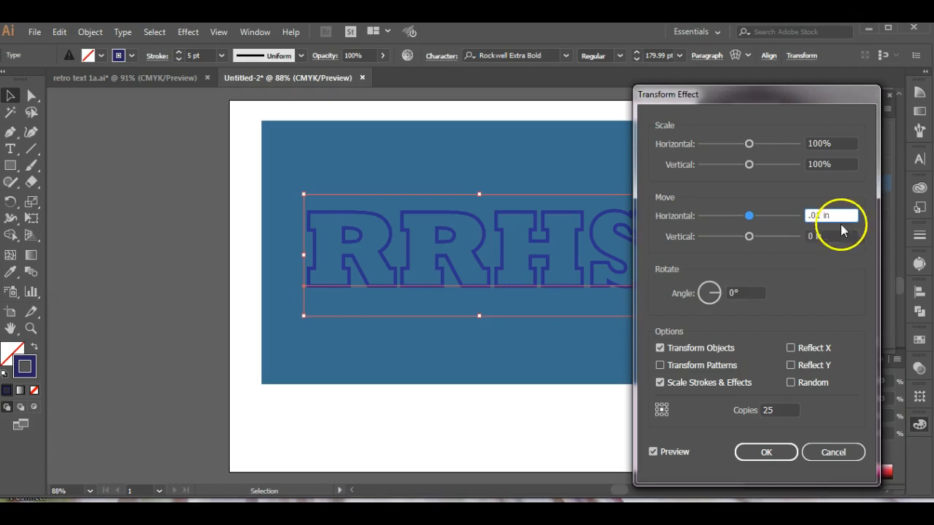
{"action": "left_click", "coordinate": [811, 237]}
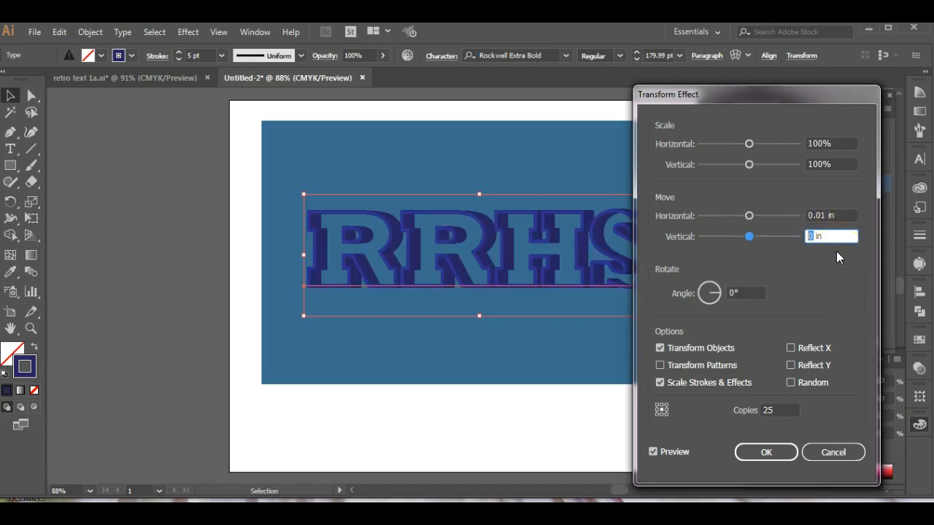
{"action": "type", "text": ".01"}
{"action": "left_click", "coordinate": [653, 452]}
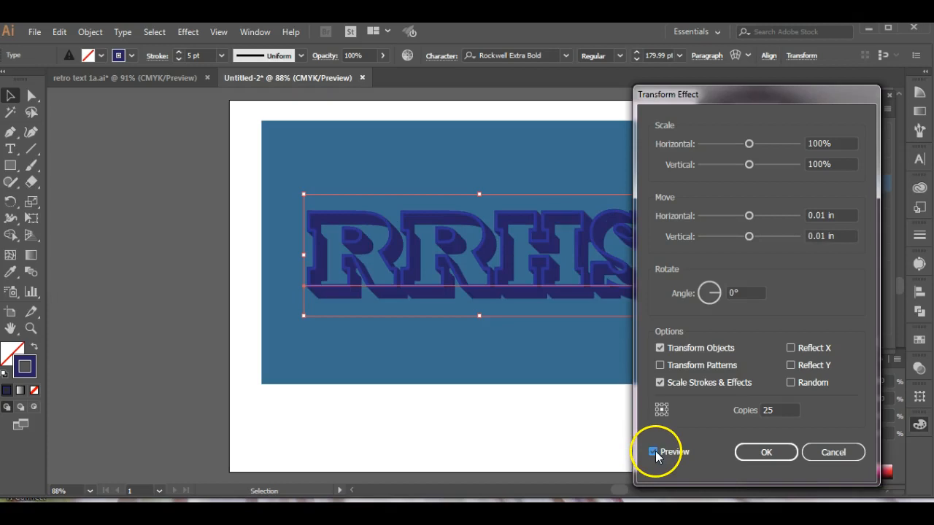
{"action": "left_click", "coordinate": [654, 451]}
{"action": "left_click", "coordinate": [767, 410]}
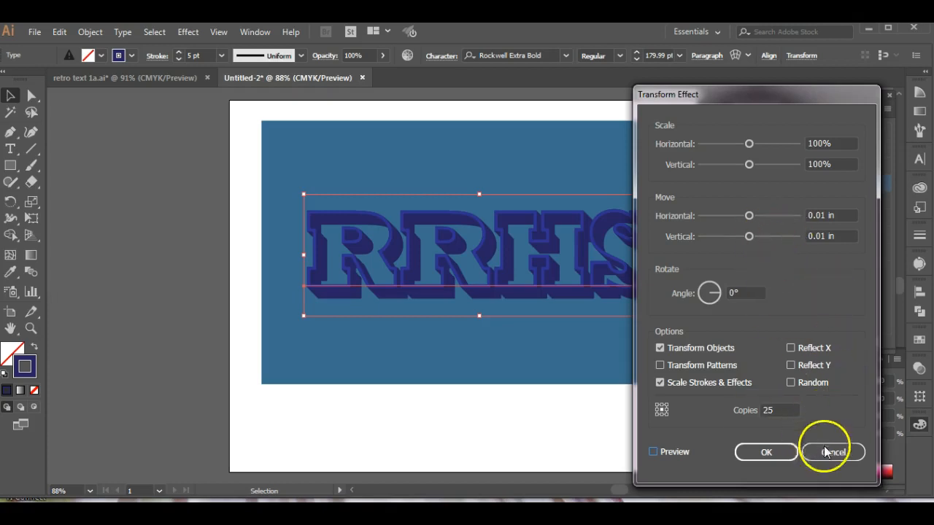
{"action": "left_click", "coordinate": [766, 453]}
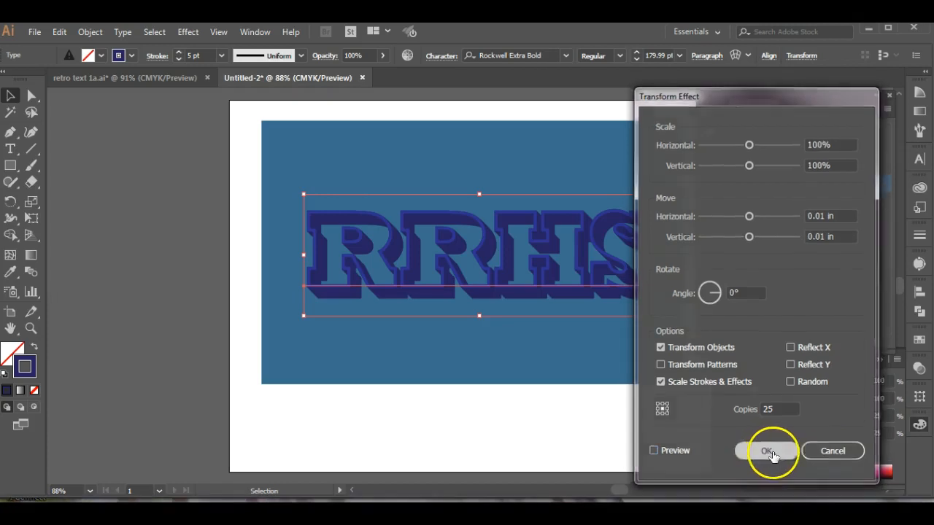
Add a black fill to the RRHS text and place it below the strokes and the empty fill in the appearance order.
{"action": "key", "text": "ctrl+space"}
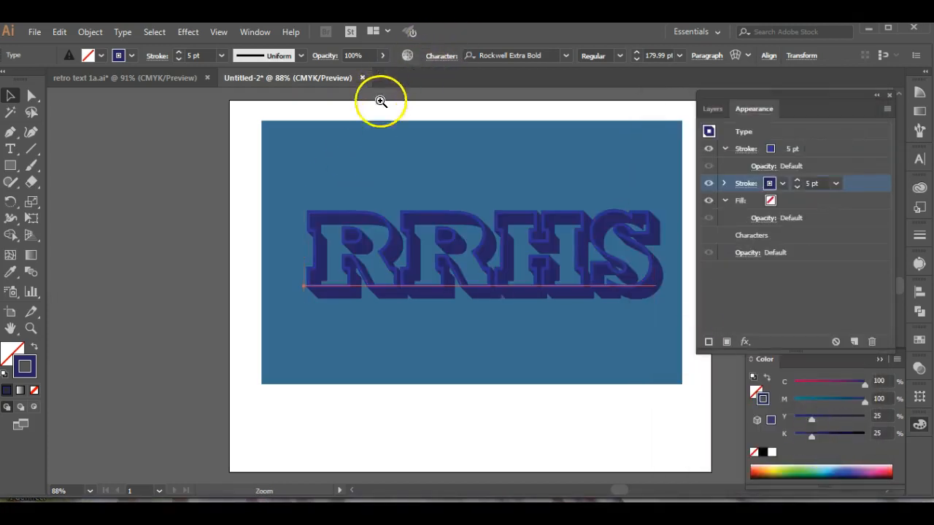
{"action": "left_click_drag", "start_coordinate": [283, 265], "coordinate": [350, 319]}
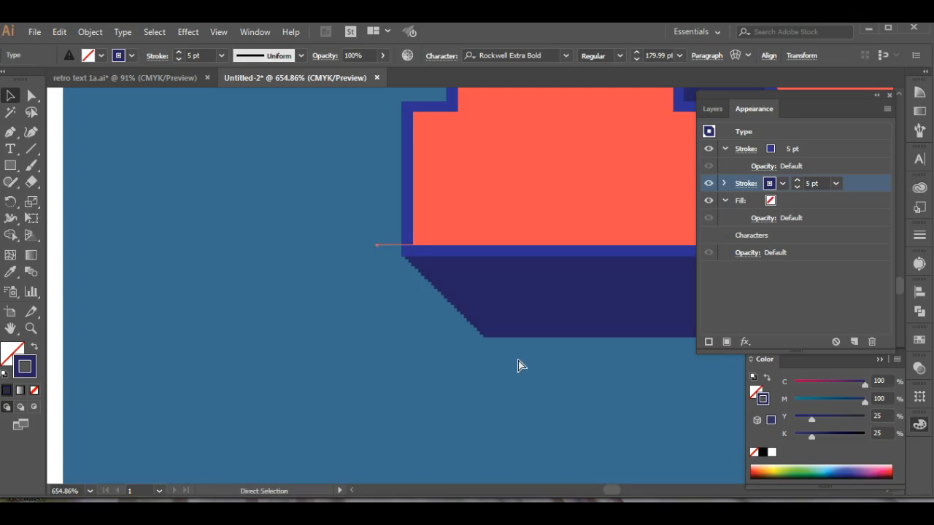
{"action": "key", "text": "ctrl+0"}
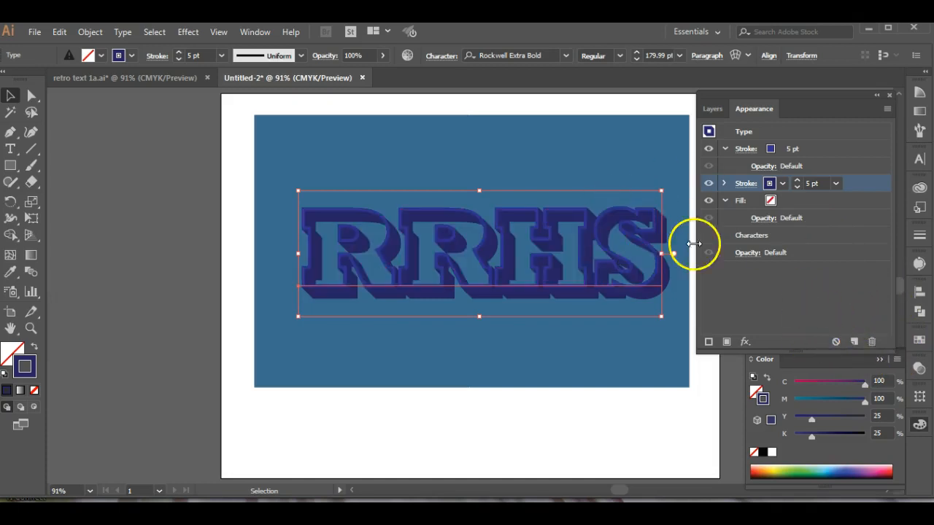
{"action": "left_click", "coordinate": [726, 342]}
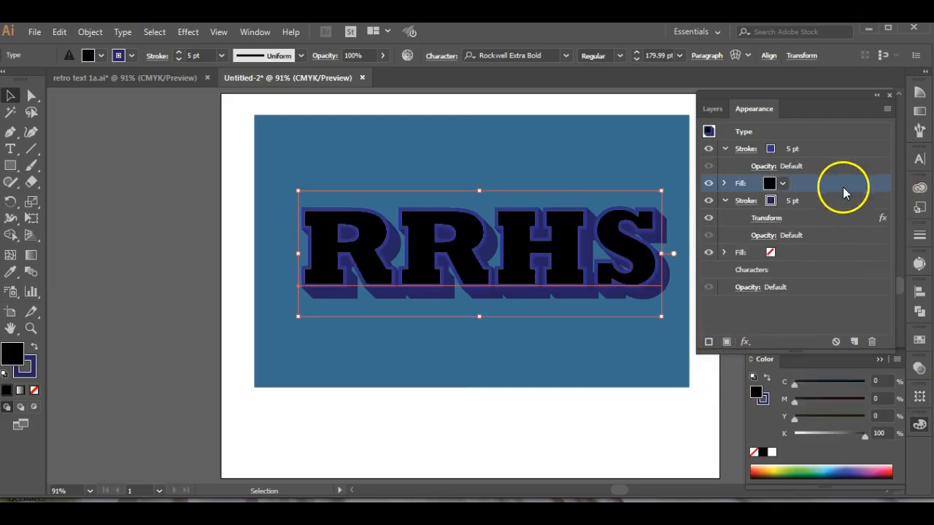
{"action": "mouse_move", "coordinate": [854, 183]}
{"action": "left_mouse_down"}
{"action": "mouse_move", "coordinate": [837, 220]}
{"action": "mouse_move", "coordinate": [832, 264]}
{"action": "mouse_move", "coordinate": [836, 252]}
{"action": "mouse_move", "coordinate": [840, 259]}
{"action": "left_mouse_up"}
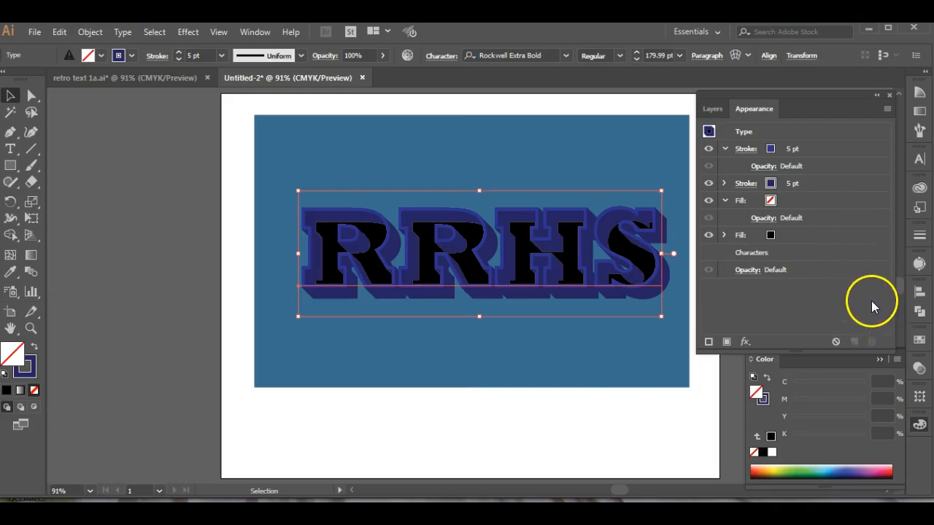
{"action": "left_click", "coordinate": [745, 343]}
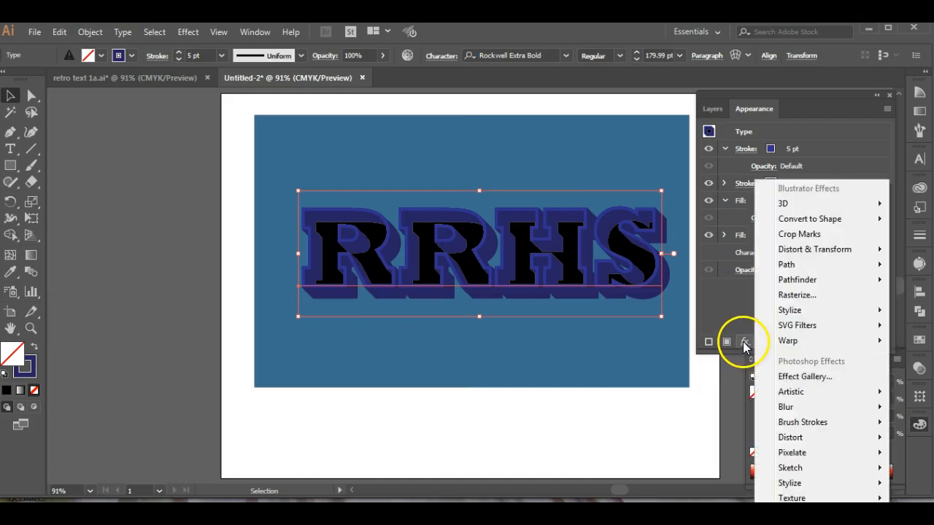
{"action": "mouse_move", "coordinate": [819, 256]}
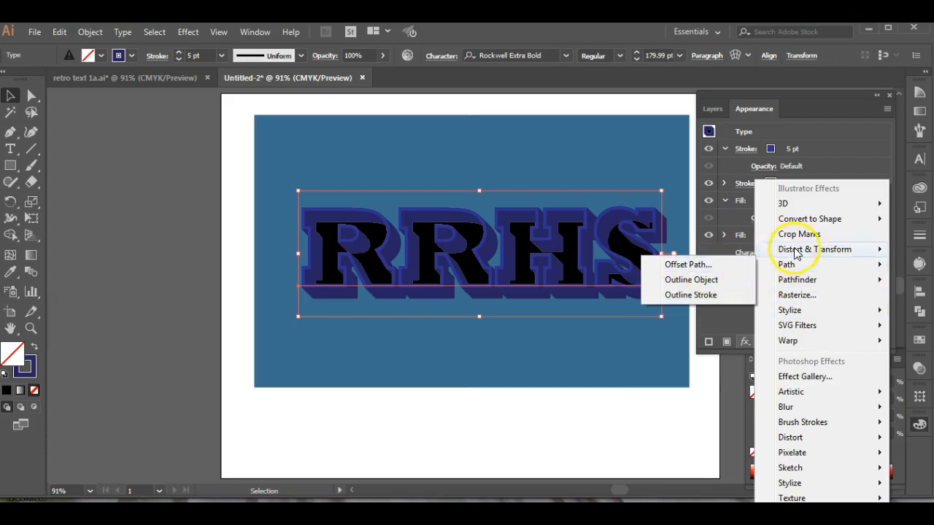
{"action": "left_click", "coordinate": [678, 295]}
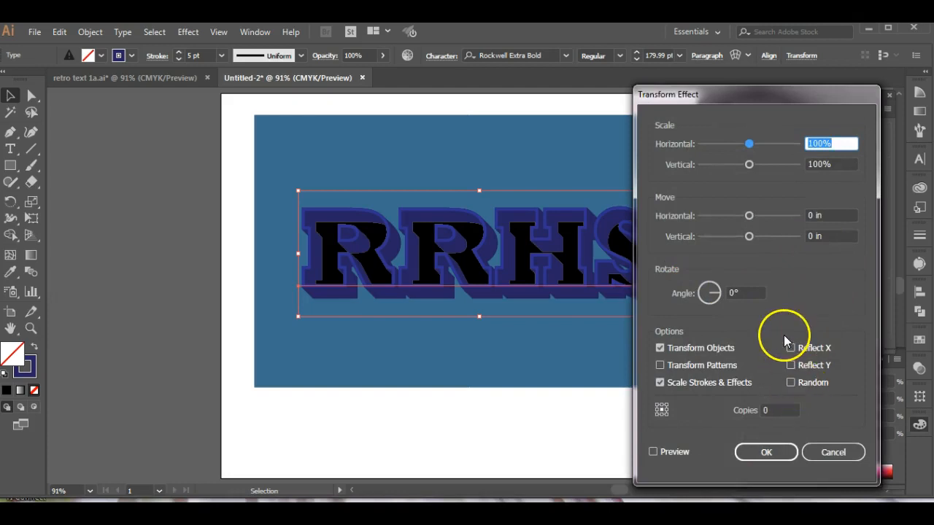
{"action": "double_click", "coordinate": [812, 216]}
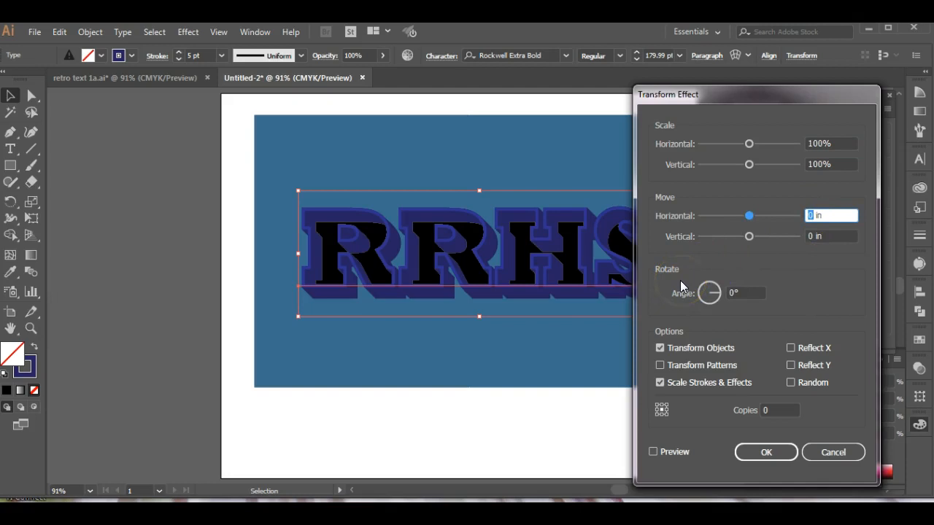
{"action": "type", "text": ".02"}
{"action": "double_click", "coordinate": [809, 236]}
{"action": "type", "text": ".05"}
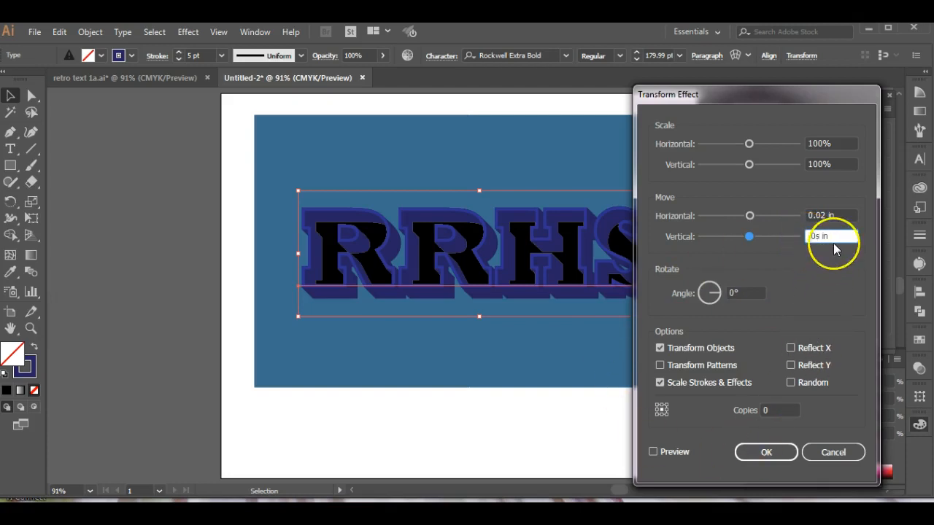
{"action": "double_click", "coordinate": [765, 410]}
{"action": "type", "text": "25"}
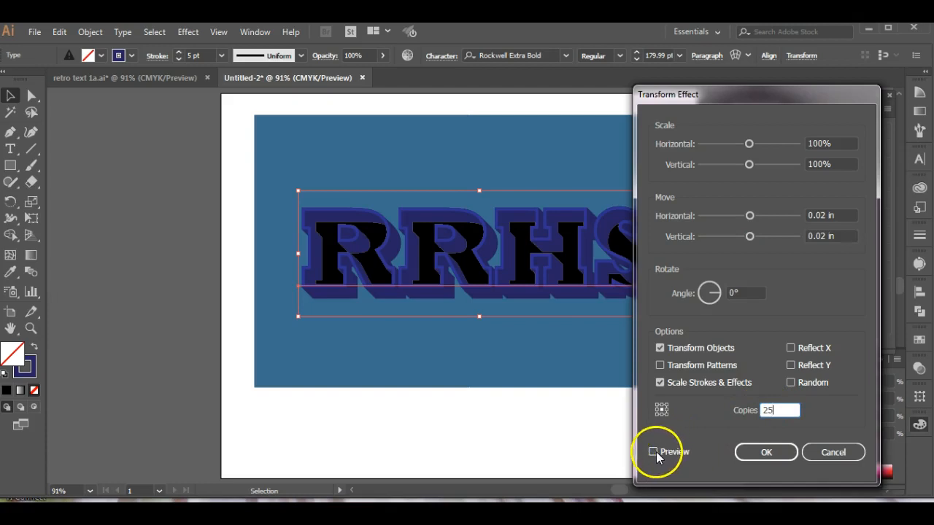
{"action": "left_click", "coordinate": [653, 452]}
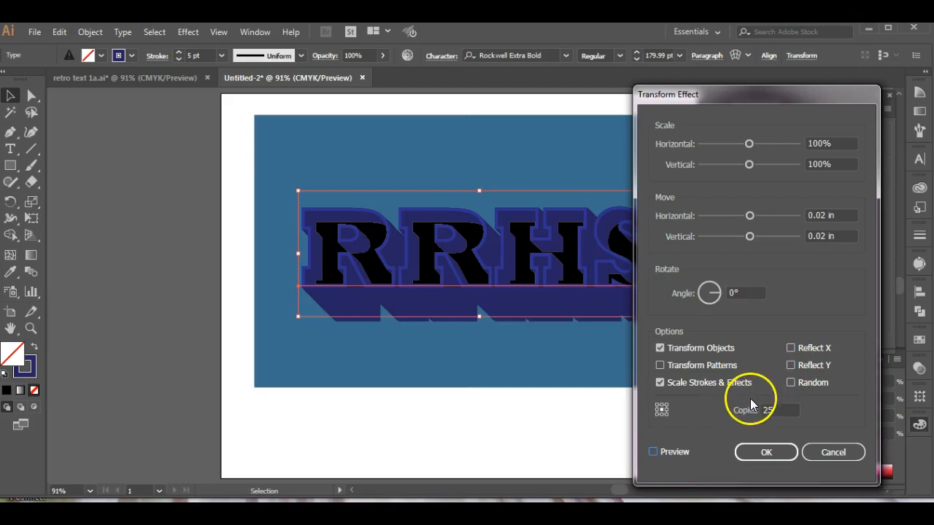
{"action": "left_click", "coordinate": [654, 451]}
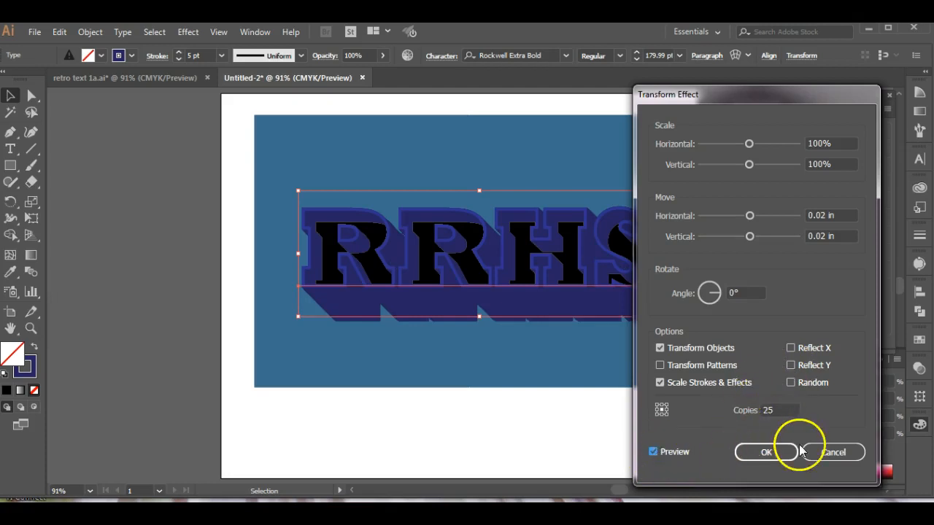
{"action": "left_click", "coordinate": [834, 452]}
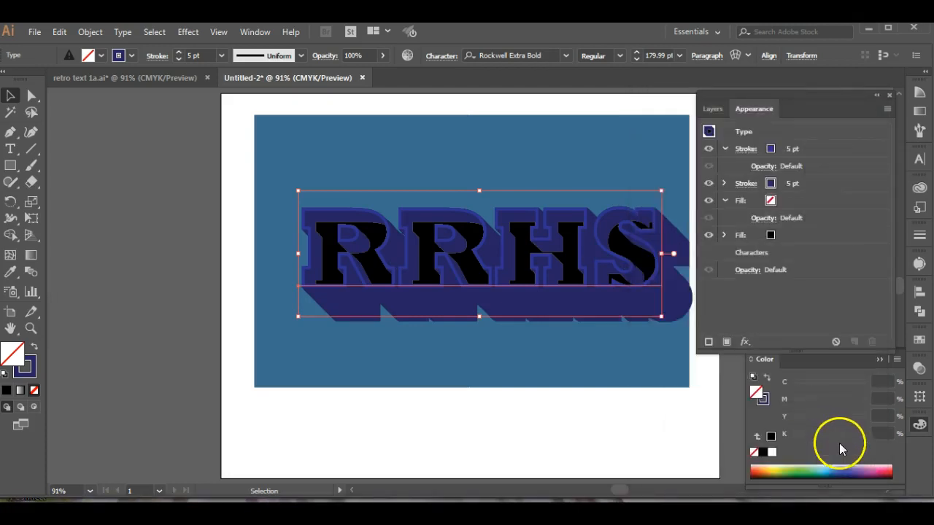
Start a Transform effect on the text's black fill with a move of 0.02 in horizontally and 0.02 in vertically.
{"action": "left_click", "coordinate": [823, 234]}
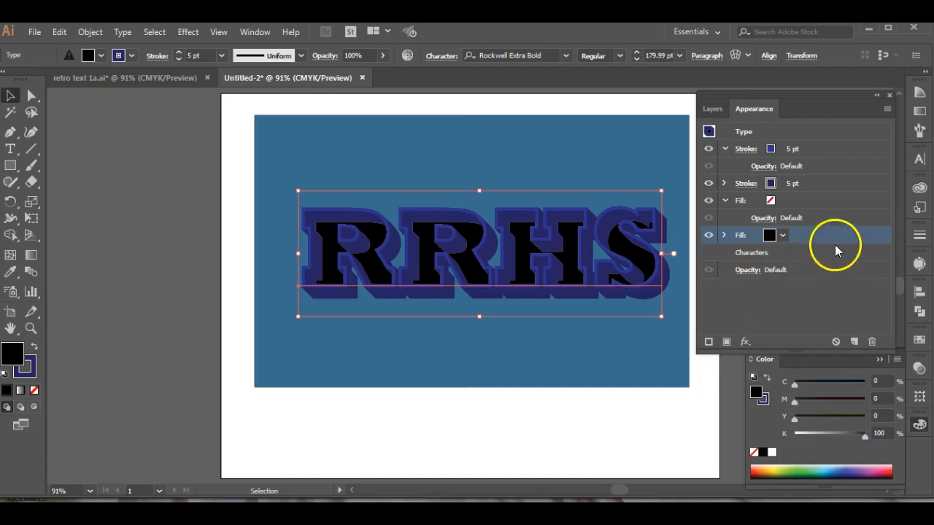
{"action": "left_click", "coordinate": [745, 341]}
{"action": "mouse_move", "coordinate": [816, 250]}
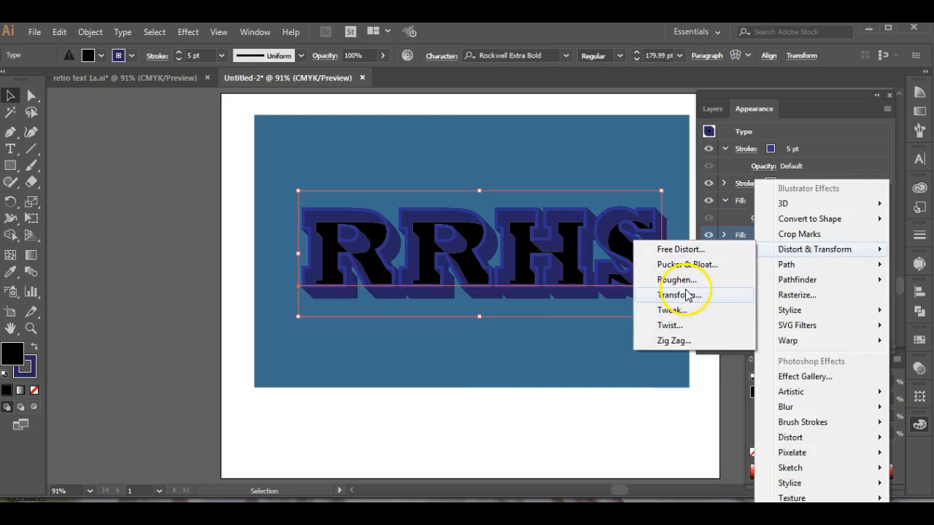
{"action": "left_click", "coordinate": [679, 295]}
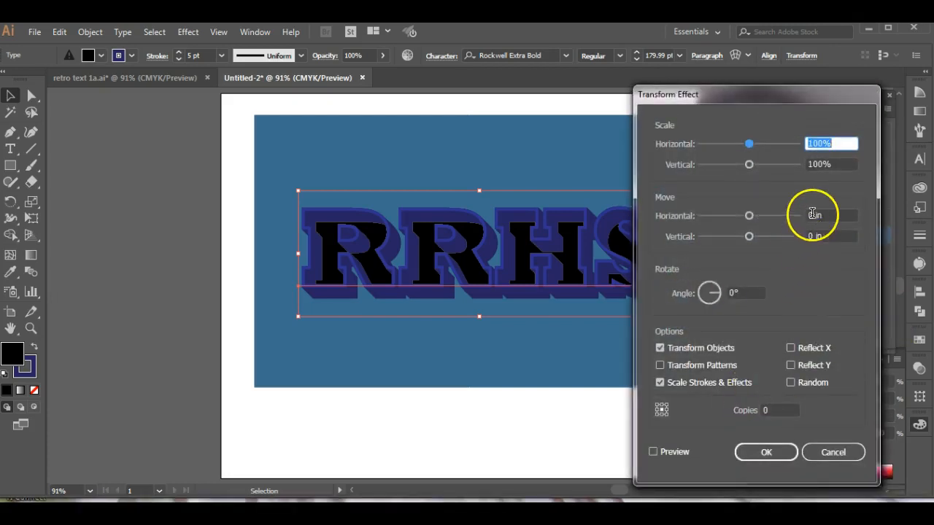
{"action": "double_click", "coordinate": [812, 214]}
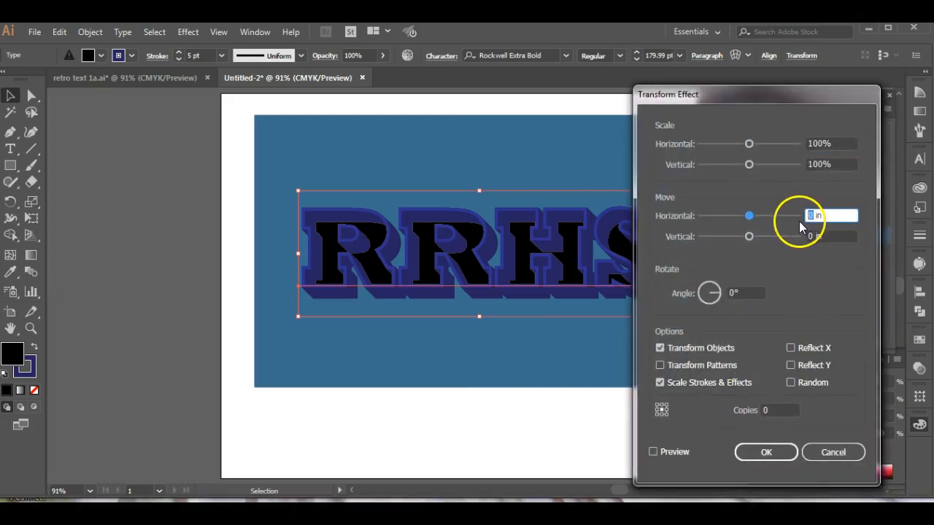
{"action": "type", "text": ".02"}
{"action": "double_click", "coordinate": [812, 236]}
{"action": "type", "text": ".02"}
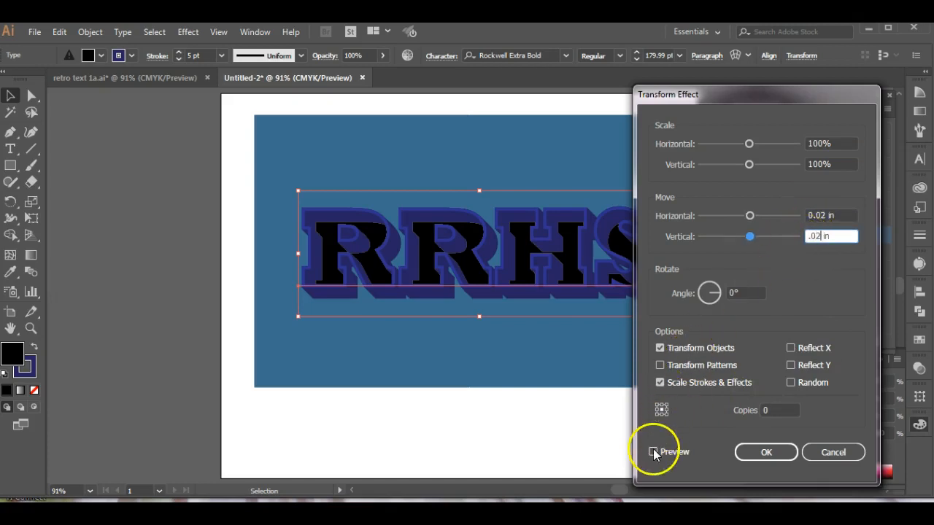
Set the black fill's Transform effect to 25 copies, check it in the preview and apply it.
{"action": "left_click", "coordinate": [653, 452]}
{"action": "double_click", "coordinate": [779, 410]}
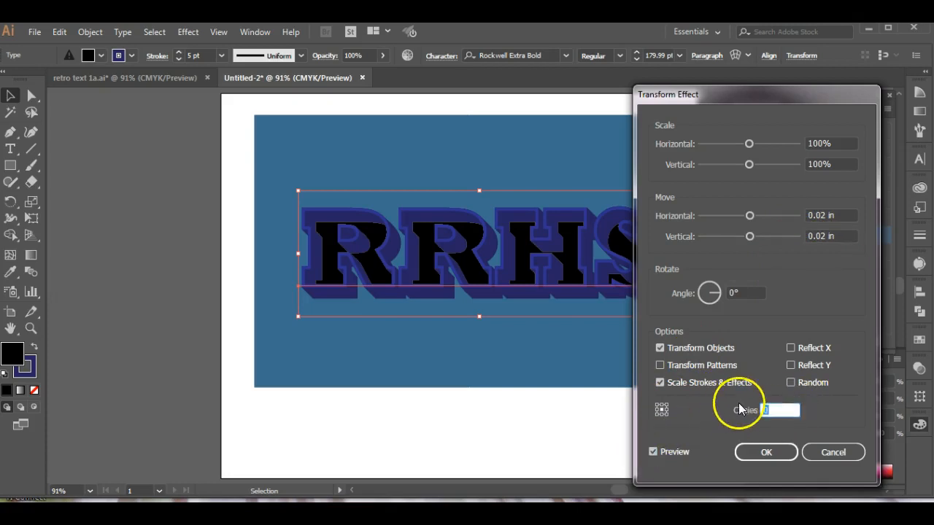
{"action": "type", "text": "25"}
{"action": "left_click", "coordinate": [653, 453]}
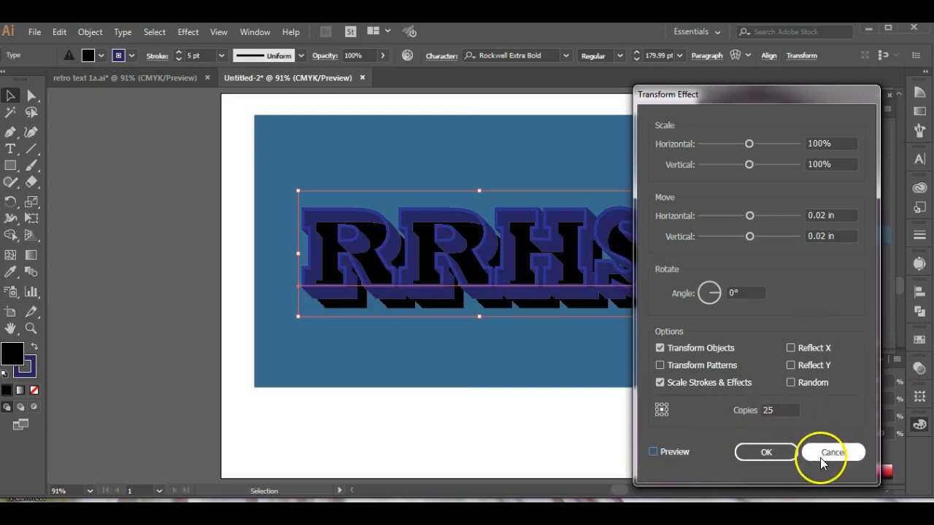
{"action": "left_click", "coordinate": [767, 453]}
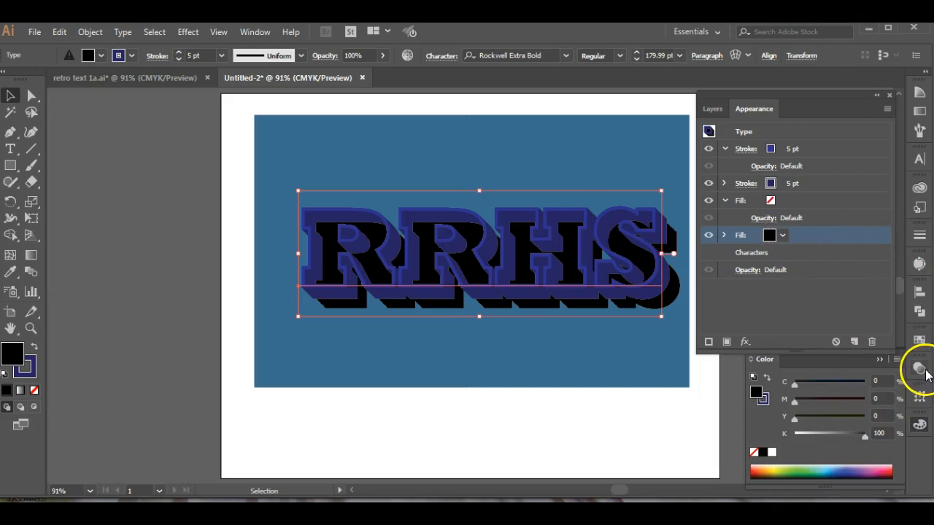
Set the black fill's blending mode to Multiply and lower its opacity to 30% to make a translucent shadow.
{"action": "left_click", "coordinate": [919, 368]}
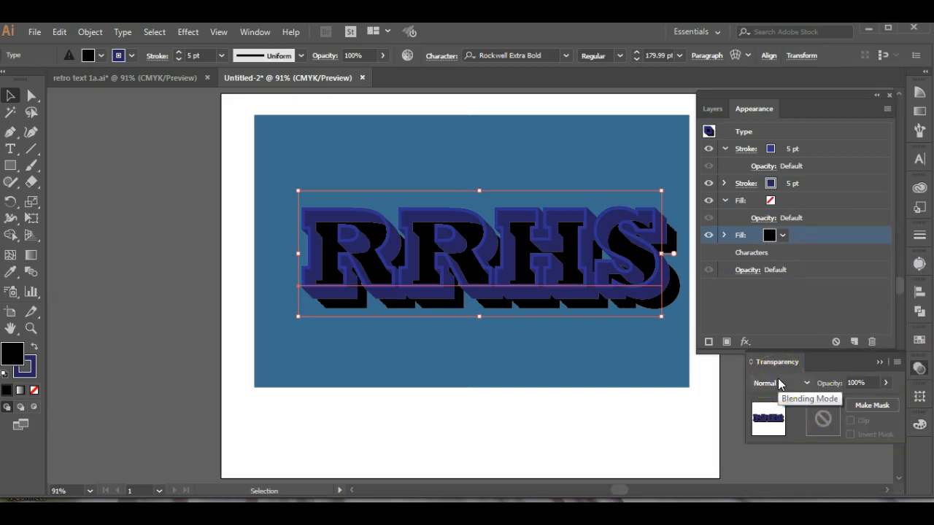
{"action": "left_click", "coordinate": [873, 383]}
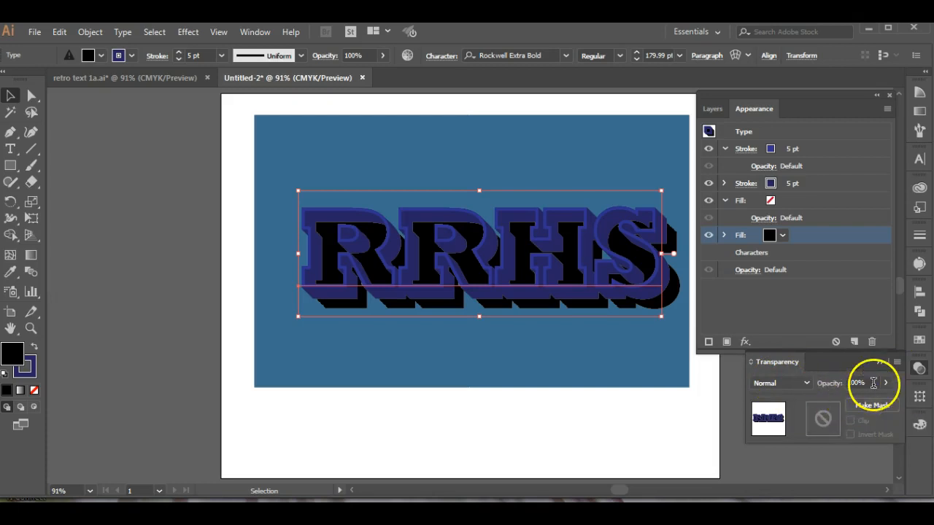
{"action": "left_click", "coordinate": [771, 381]}
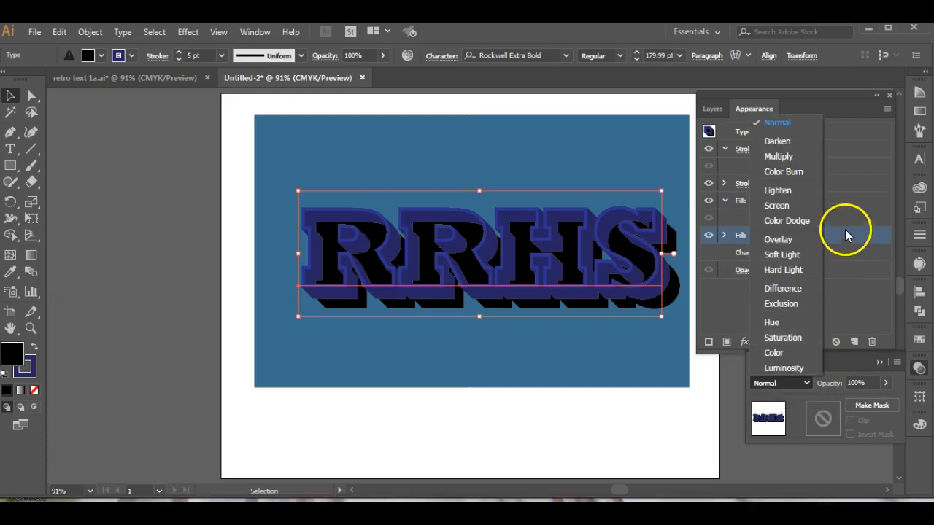
{"action": "left_click", "coordinate": [785, 171]}
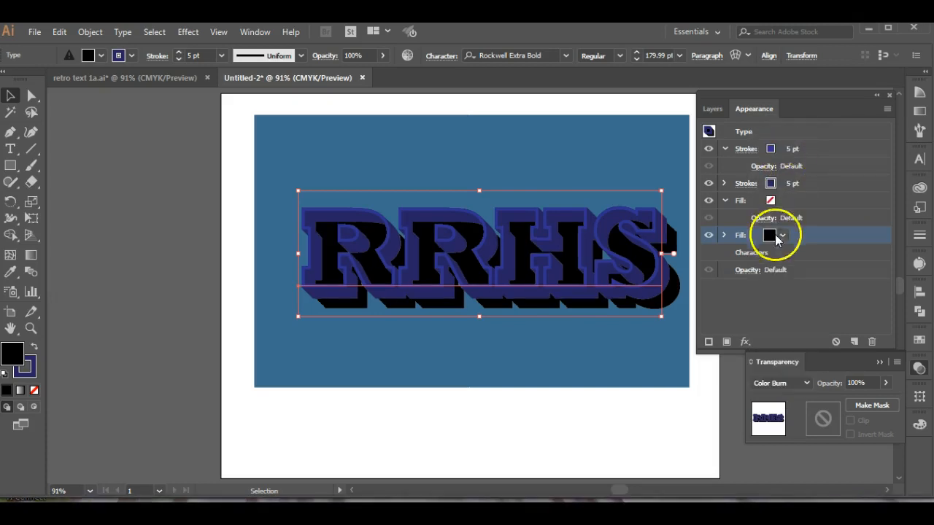
{"action": "left_click", "coordinate": [779, 384]}
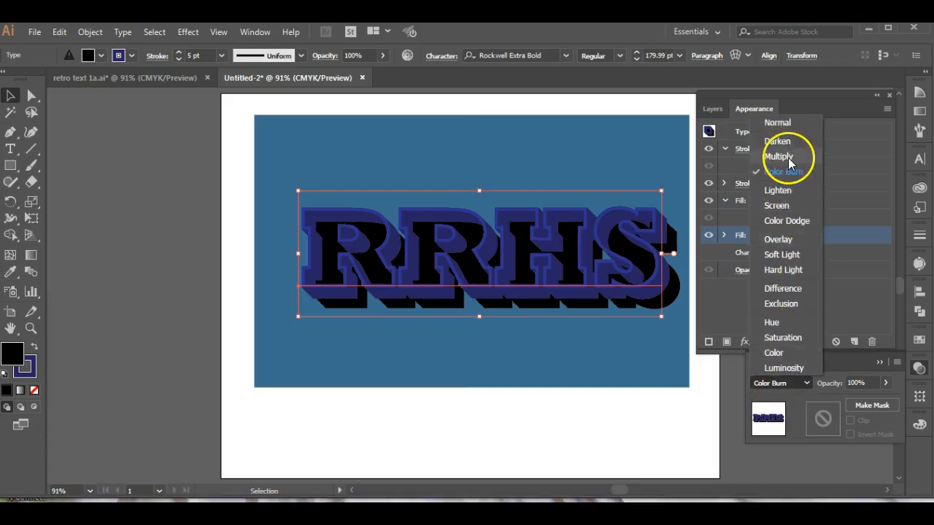
{"action": "left_click", "coordinate": [793, 156]}
{"action": "left_click", "coordinate": [885, 383]}
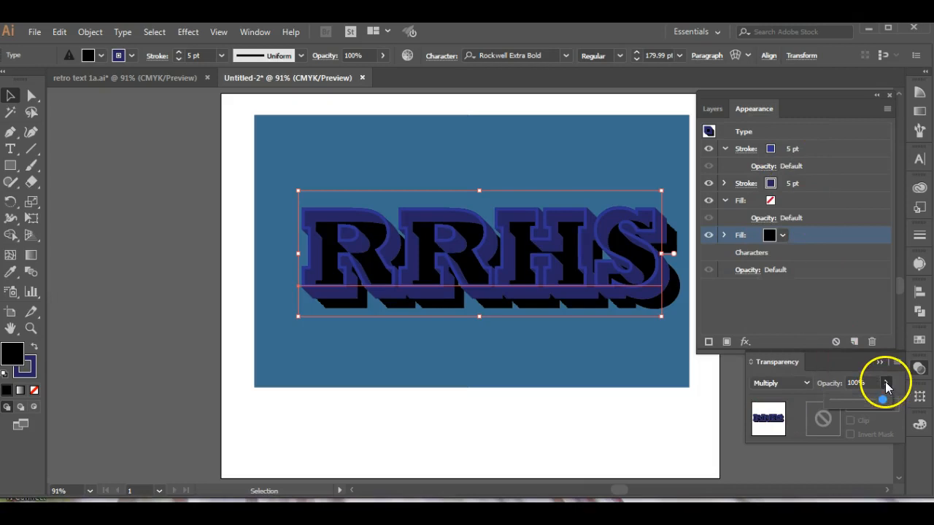
{"action": "left_click_drag", "start_coordinate": [848, 408], "coordinate": [848, 403]}
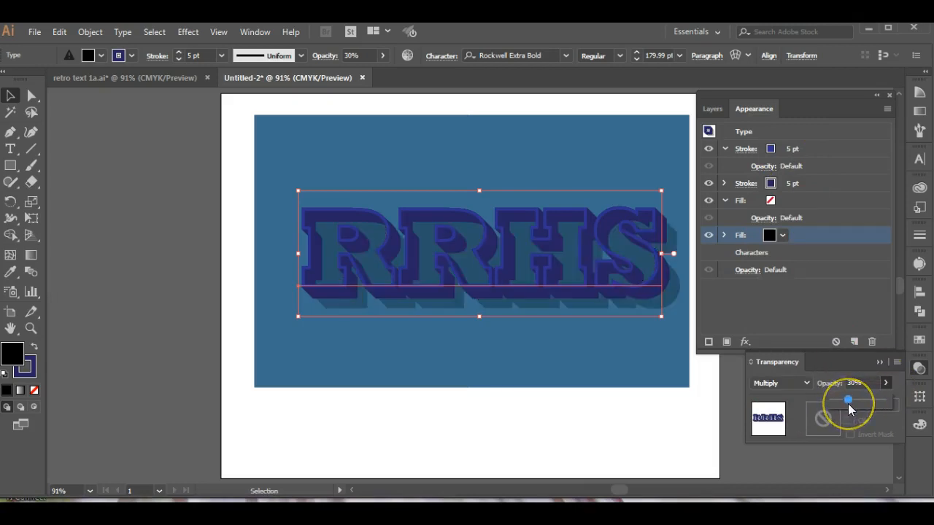
{"action": "left_click", "coordinate": [663, 456]}
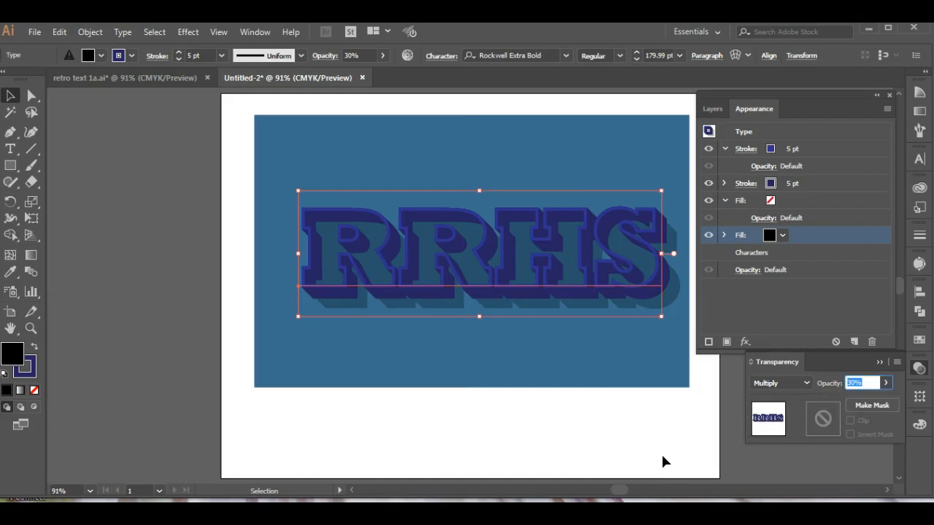